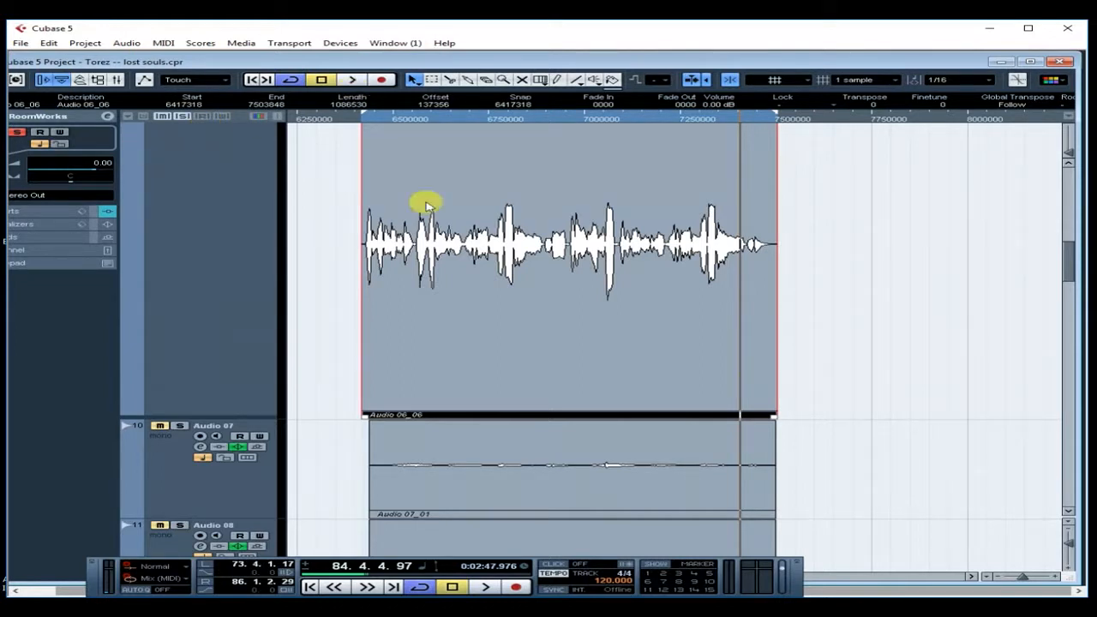
- Select the Audio 06 track, then scroll up and select the Group 2 track
left_click(199, 284)
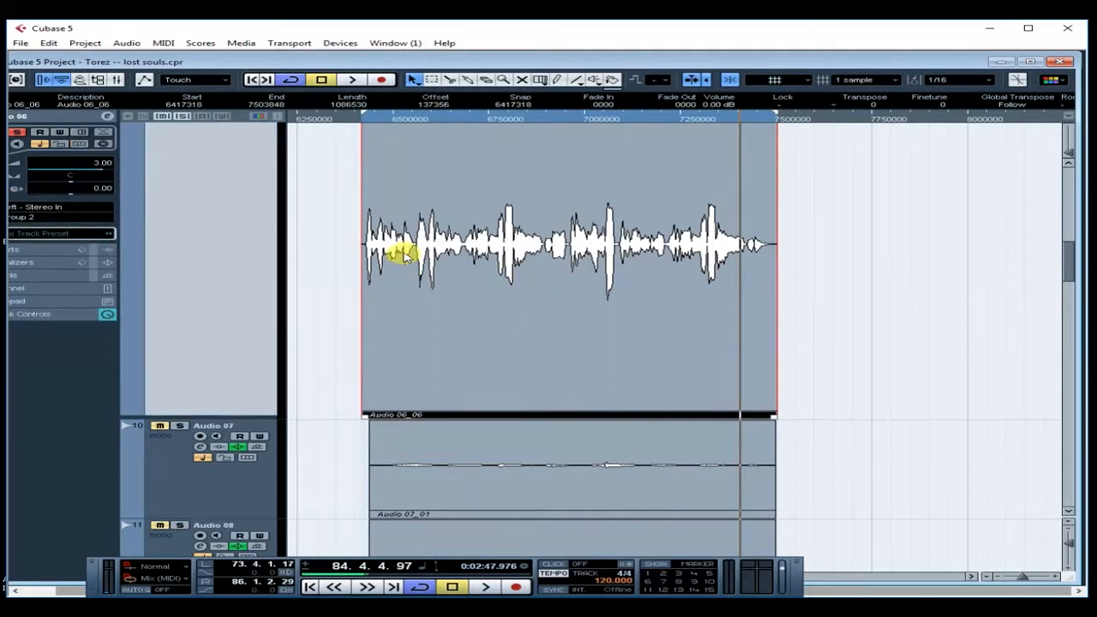
scroll(401, 256, "up", 4)
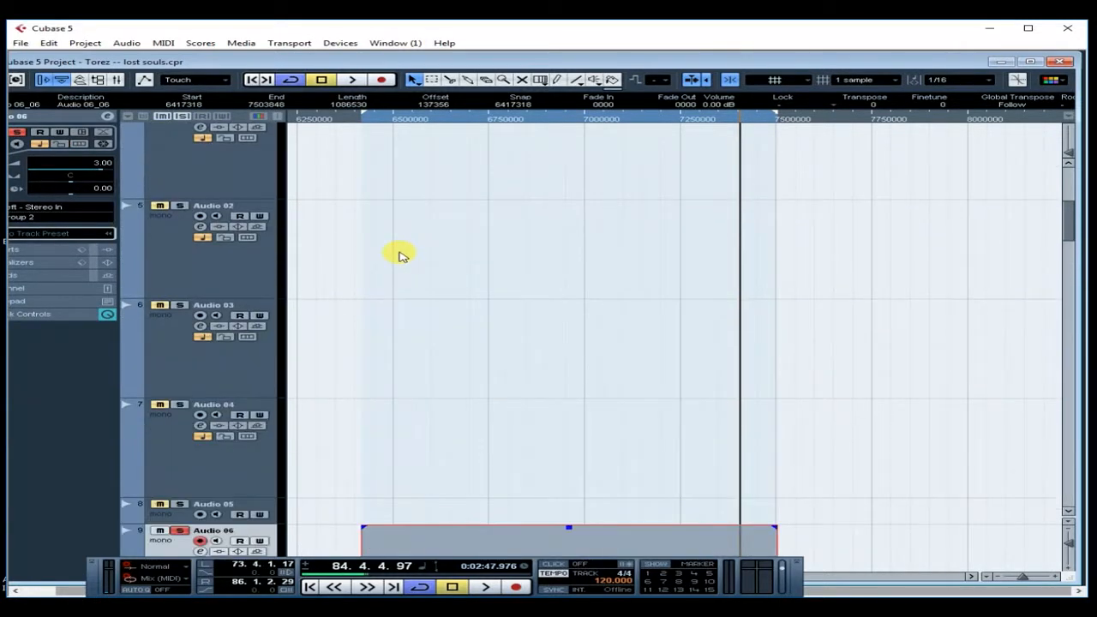
scroll(401, 255, "up", 3)
left_click(228, 422)
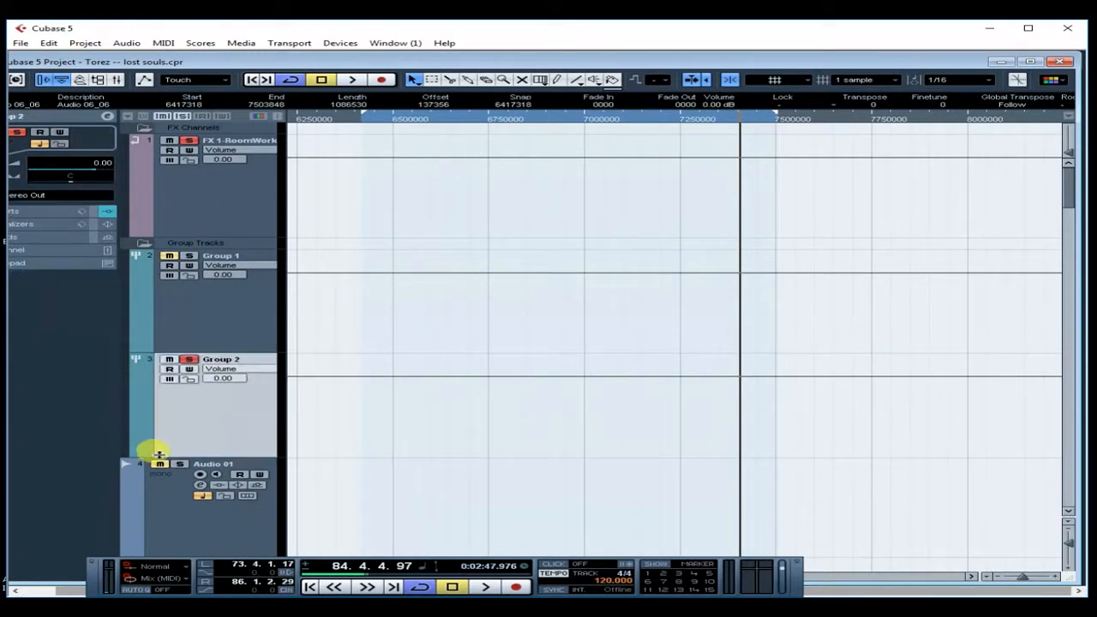
- Add an FX channel track with the Reverb > RVerb Stereo effect
right_click(226, 423)
mouse_move(453, 427)
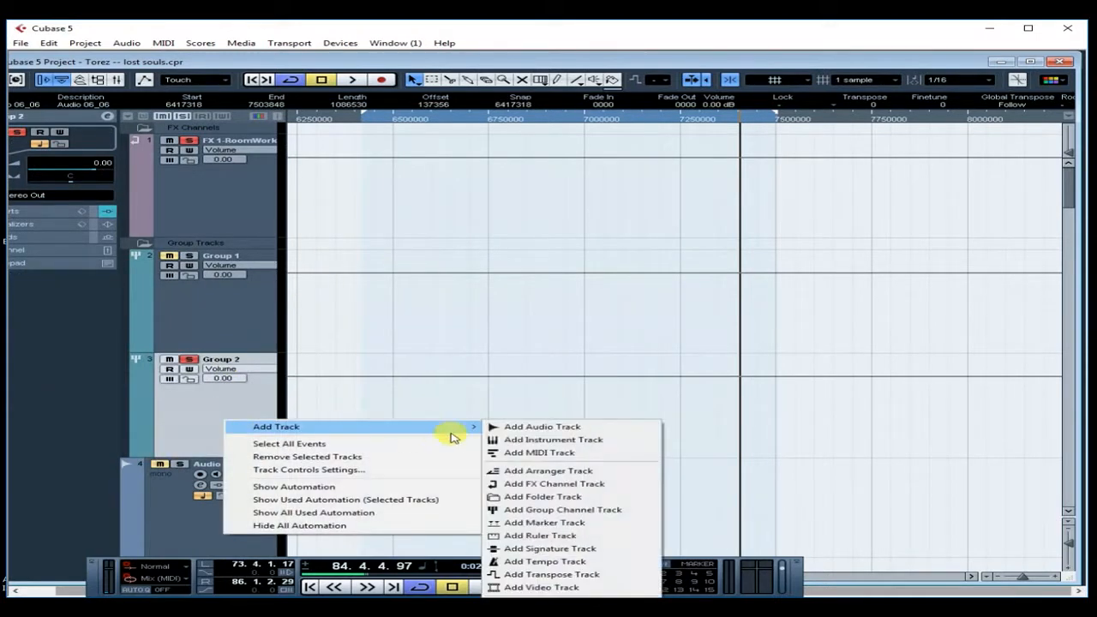
left_click(562, 485)
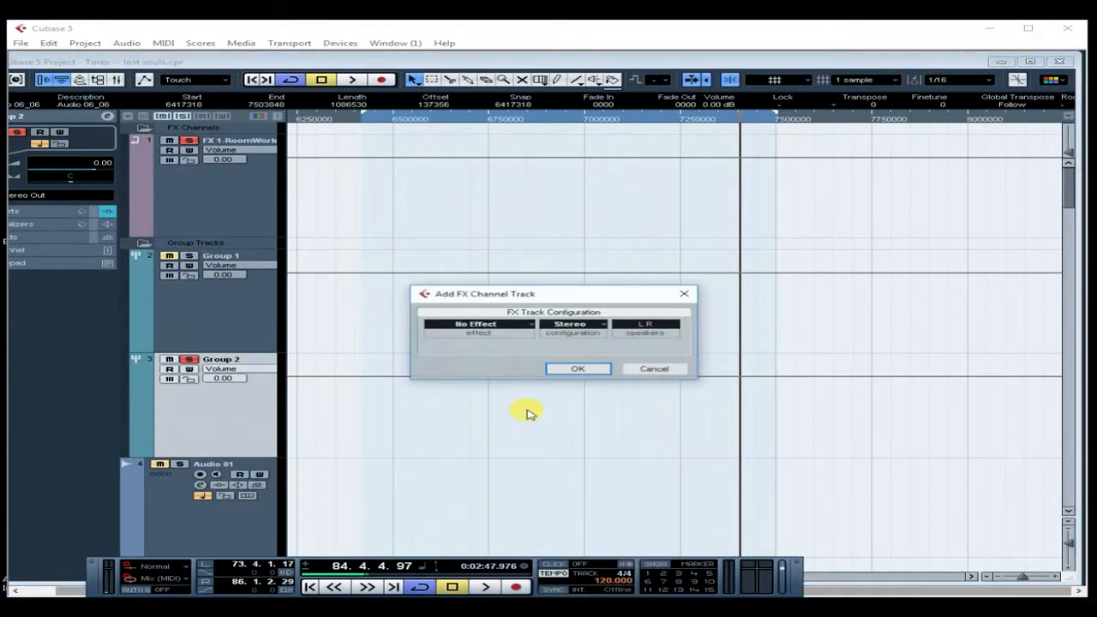
left_click(525, 330)
mouse_move(548, 419)
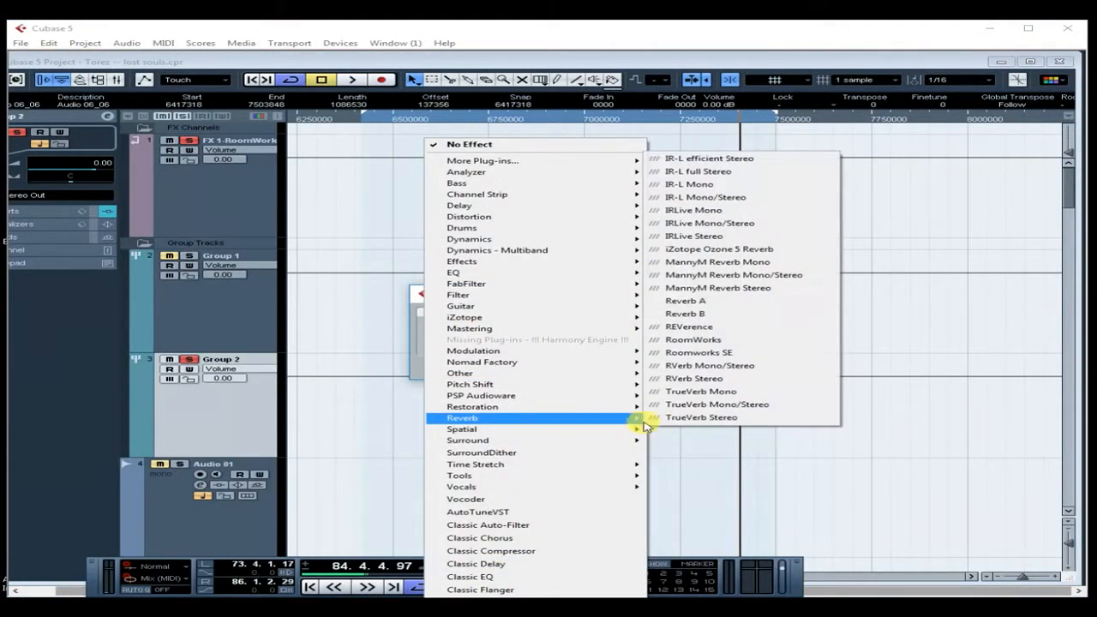
left_click(709, 379)
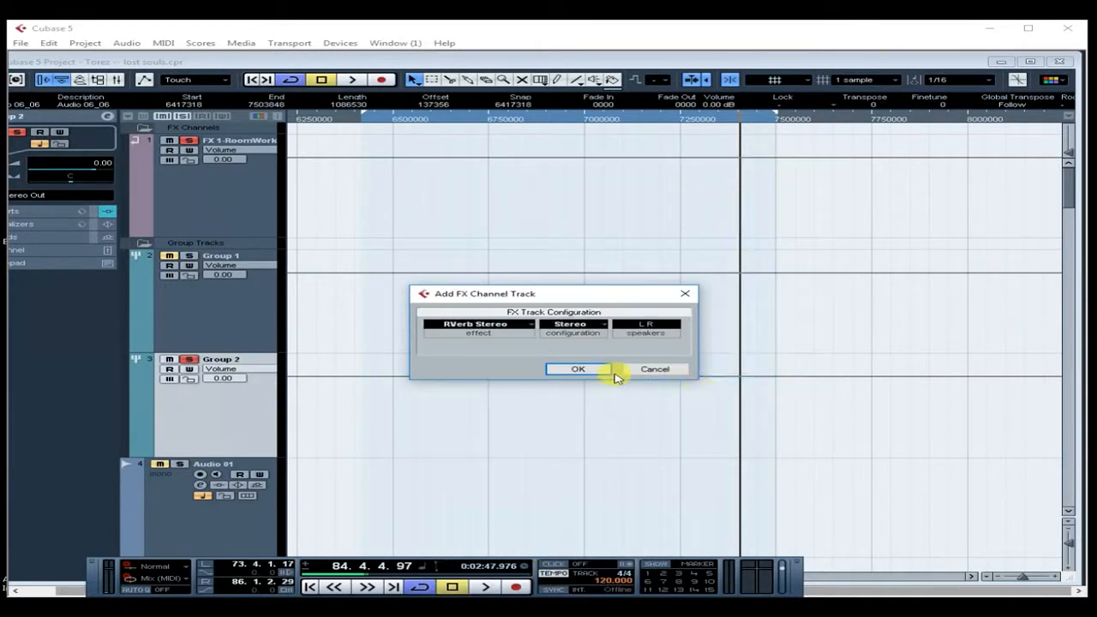
left_click(579, 370)
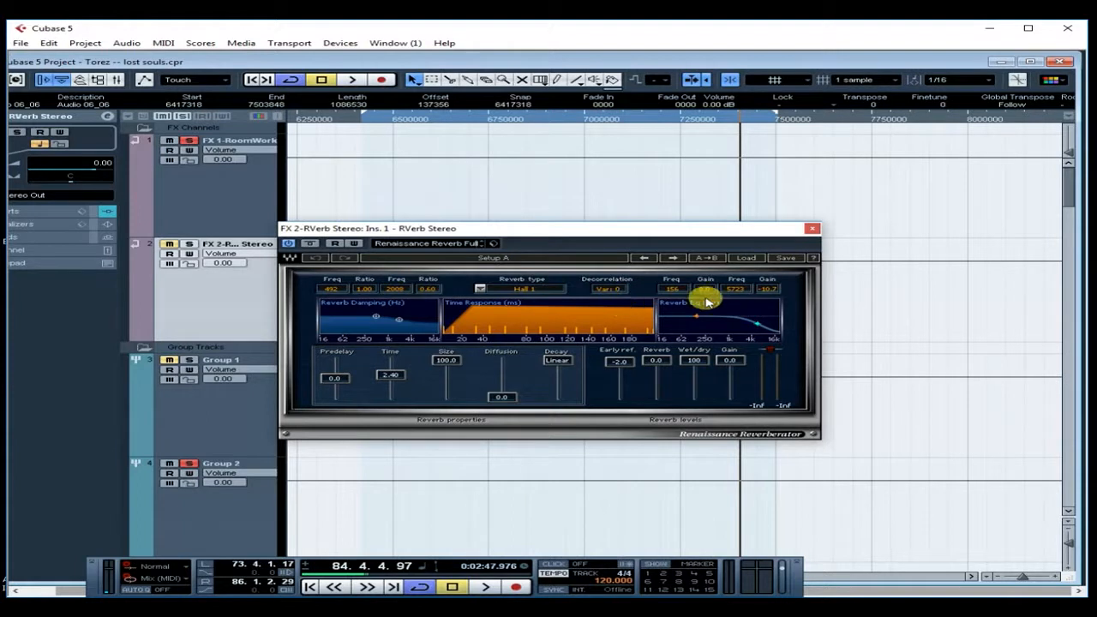
- Close the RVerb window, move FX 2 below Group 2, solo it, and open its channel settings
left_click(812, 228)
left_click_drag(236, 248, 259, 496)
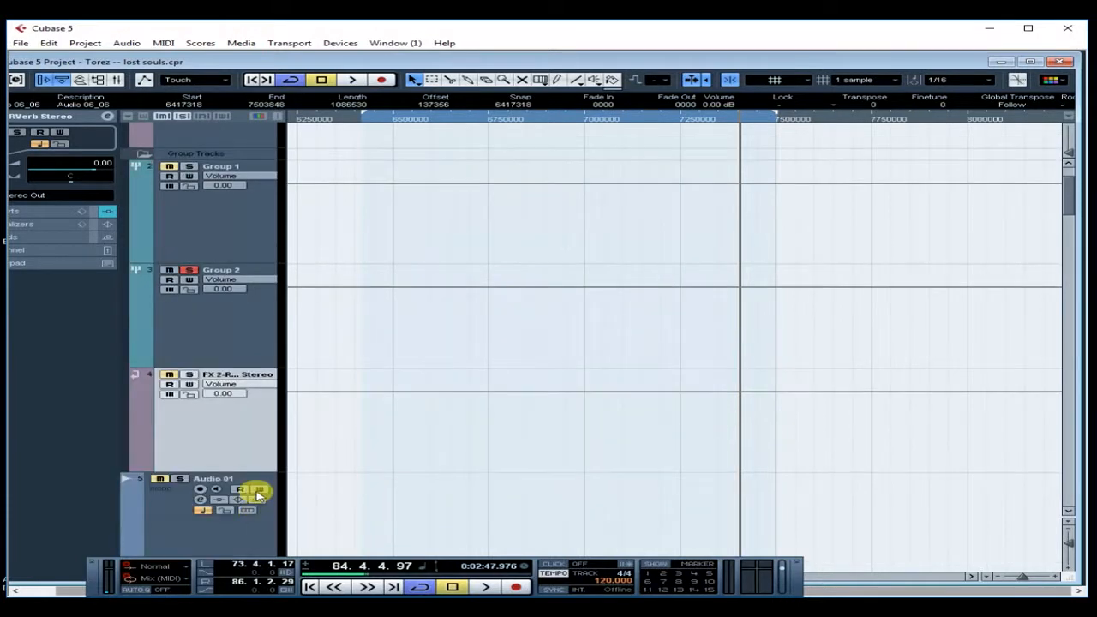
left_click(189, 374)
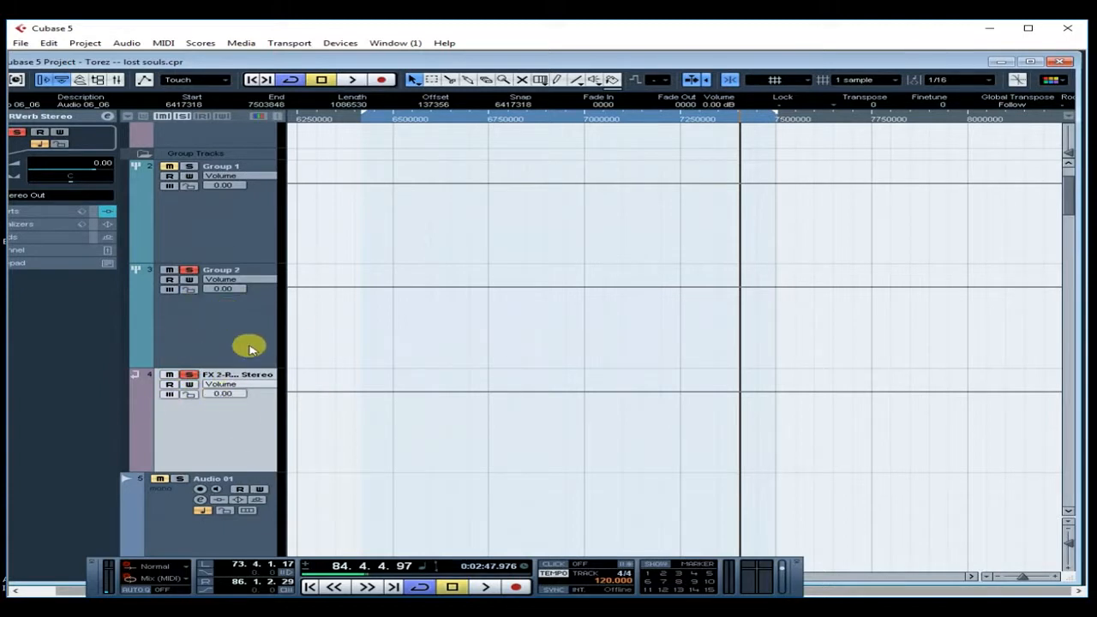
left_click(108, 117)
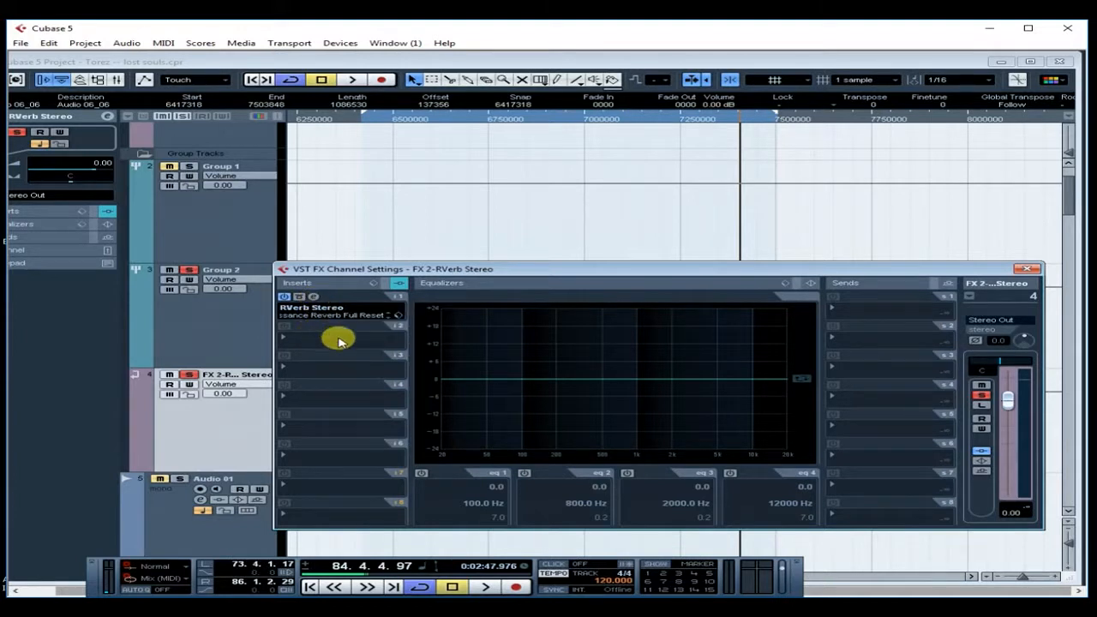
- Load the Plates > Vocal Plate preset into FX 2's RVerb and return the playhead to bar 74
left_click(312, 296)
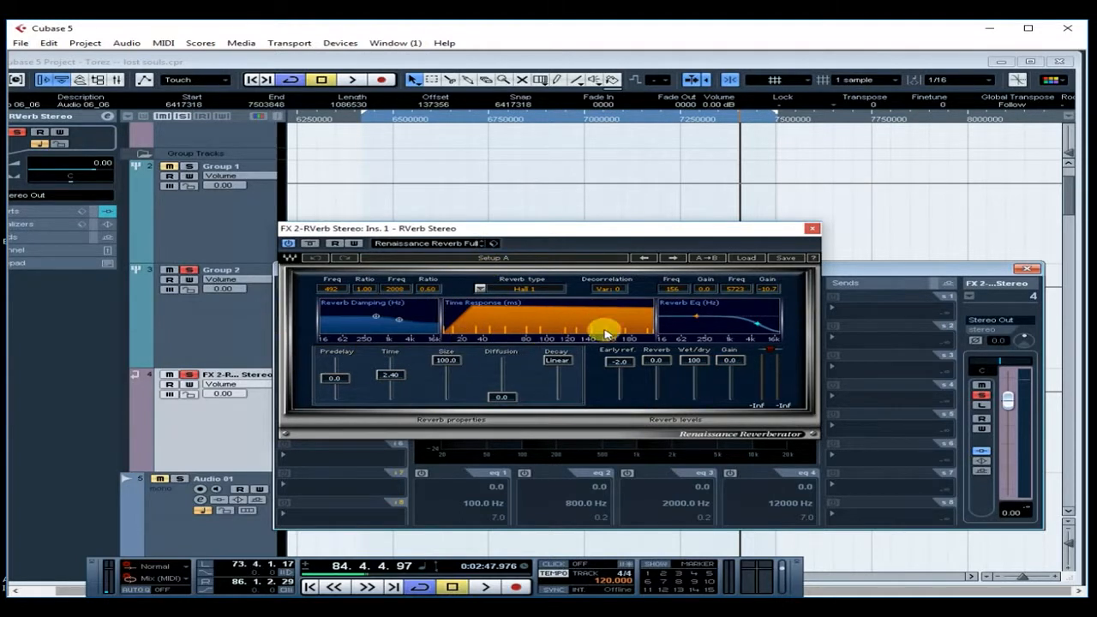
left_click(746, 257)
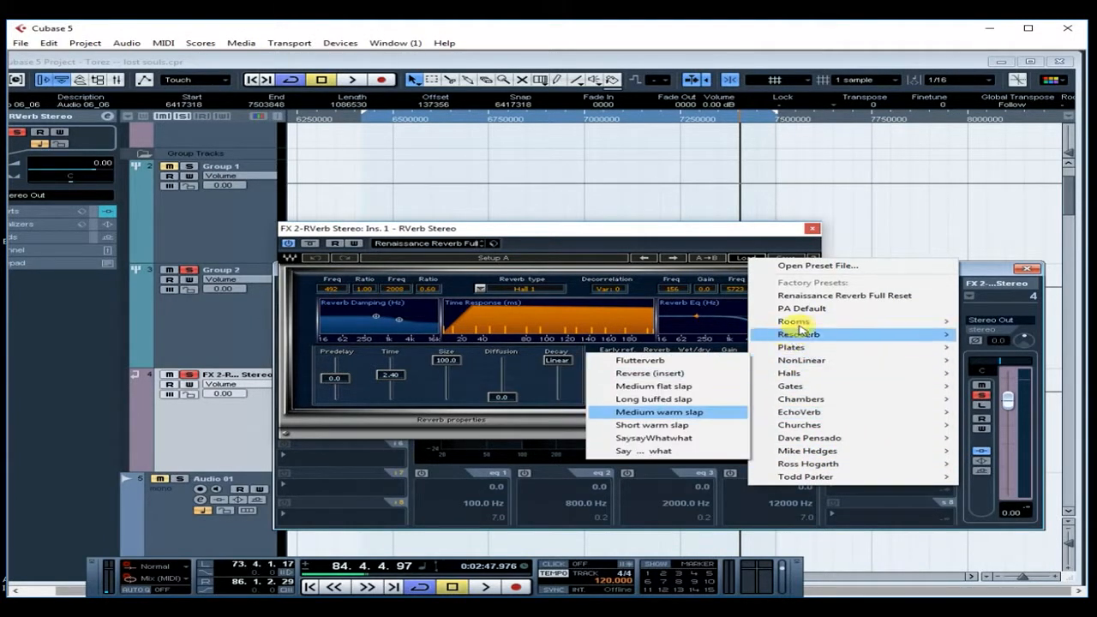
mouse_move(882, 346)
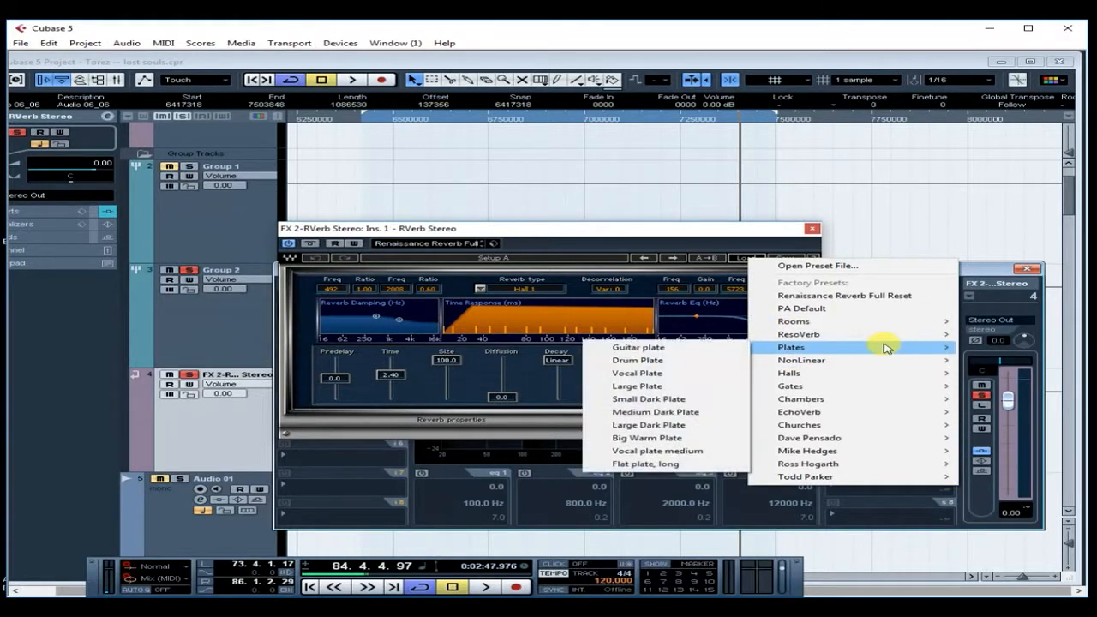
left_click(647, 376)
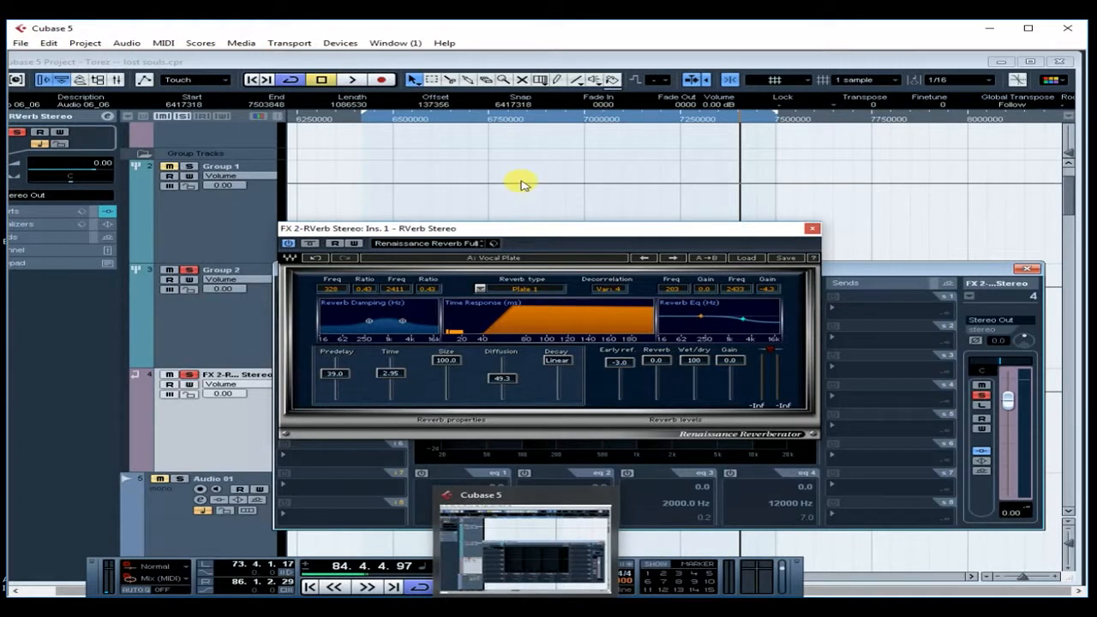
left_click(370, 119)
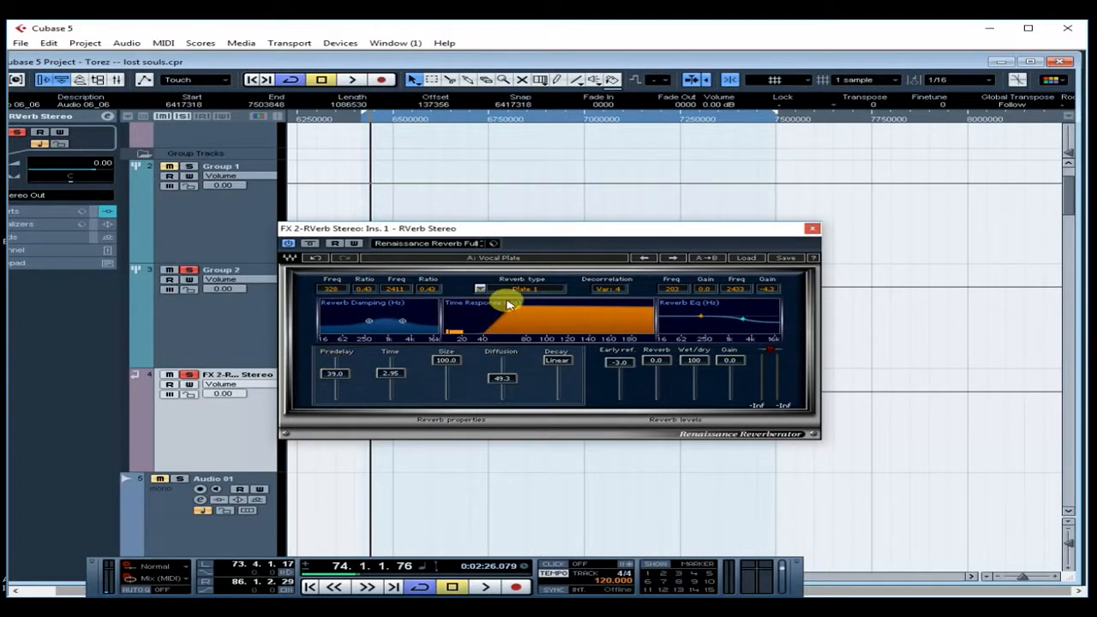
- Switch the RVerb reverb type to Plate 2 and set its predelay to 85.4
left_click(536, 292)
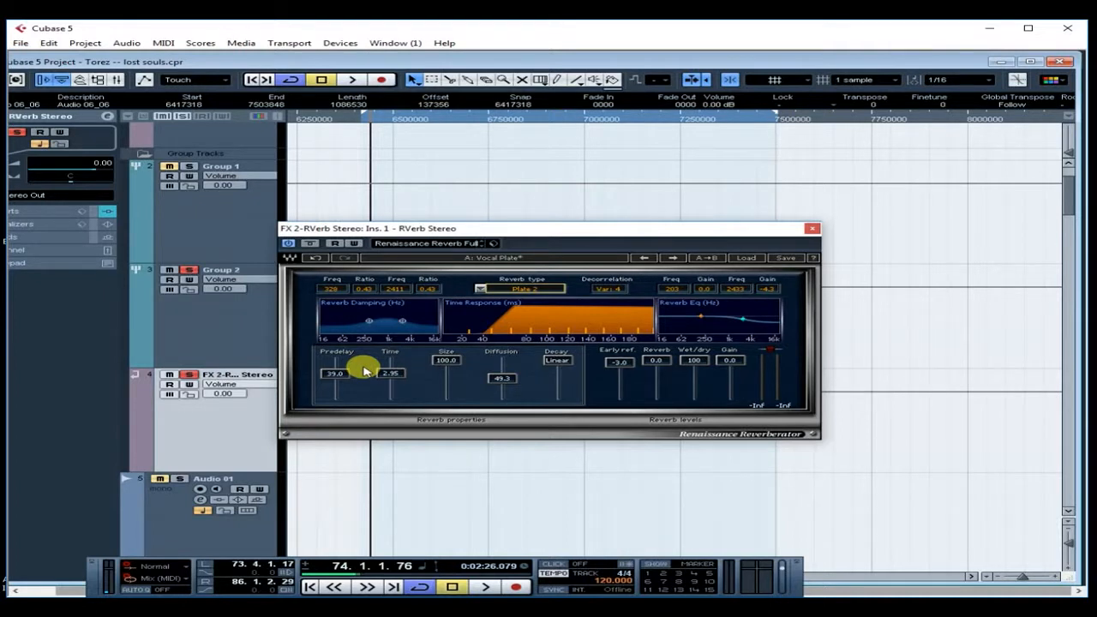
left_click_drag(340, 377, 340, 418)
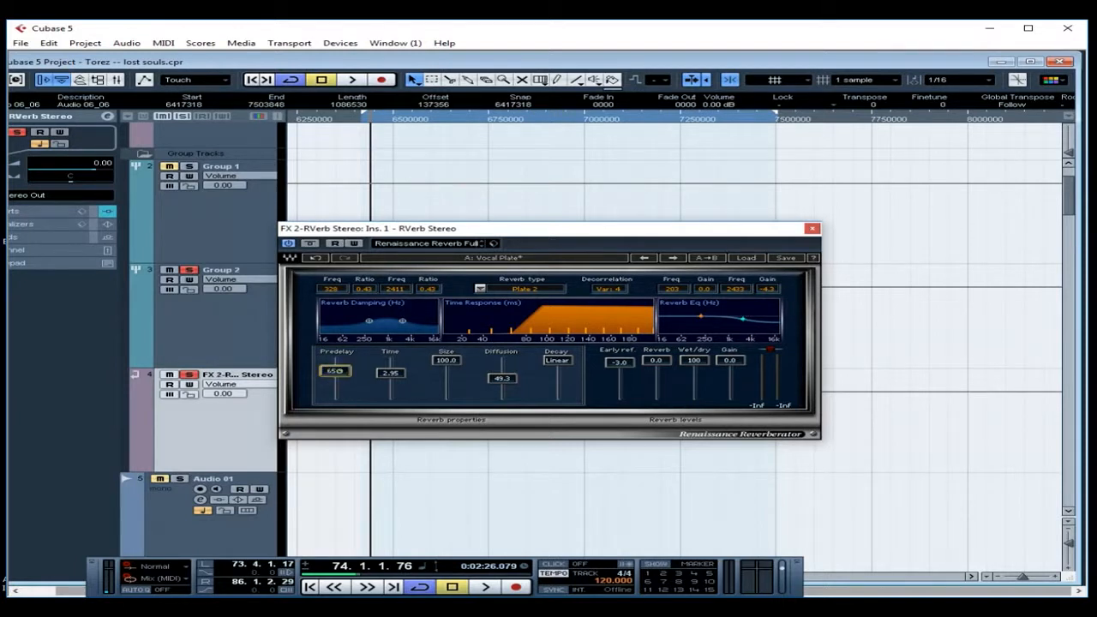
left_click_drag(335, 371, 335, 366)
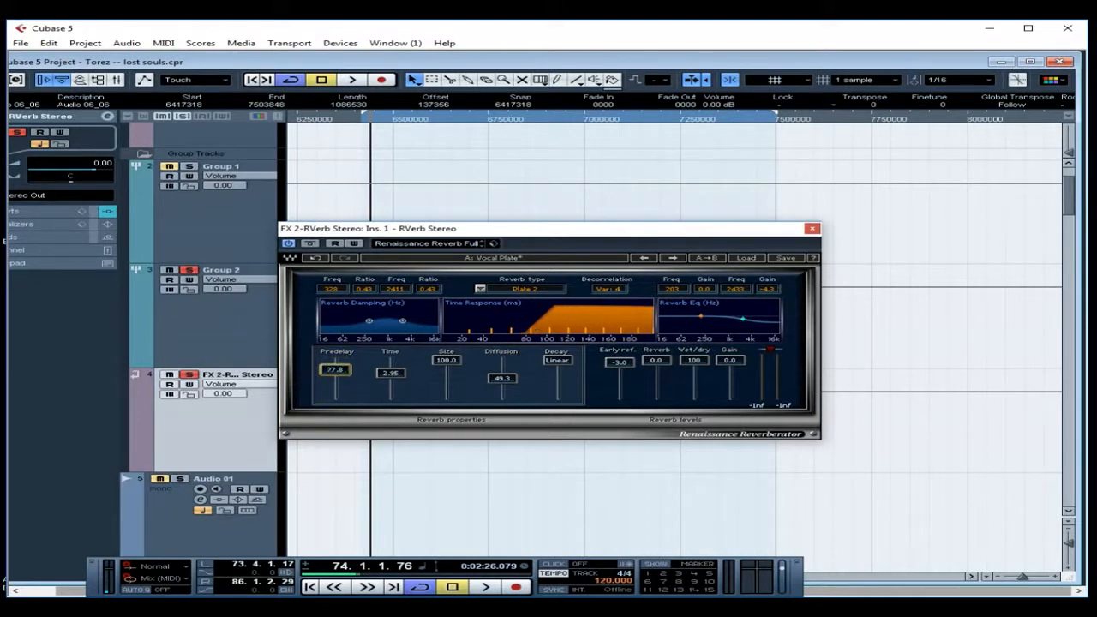
left_click_drag(334, 369, 334, 376)
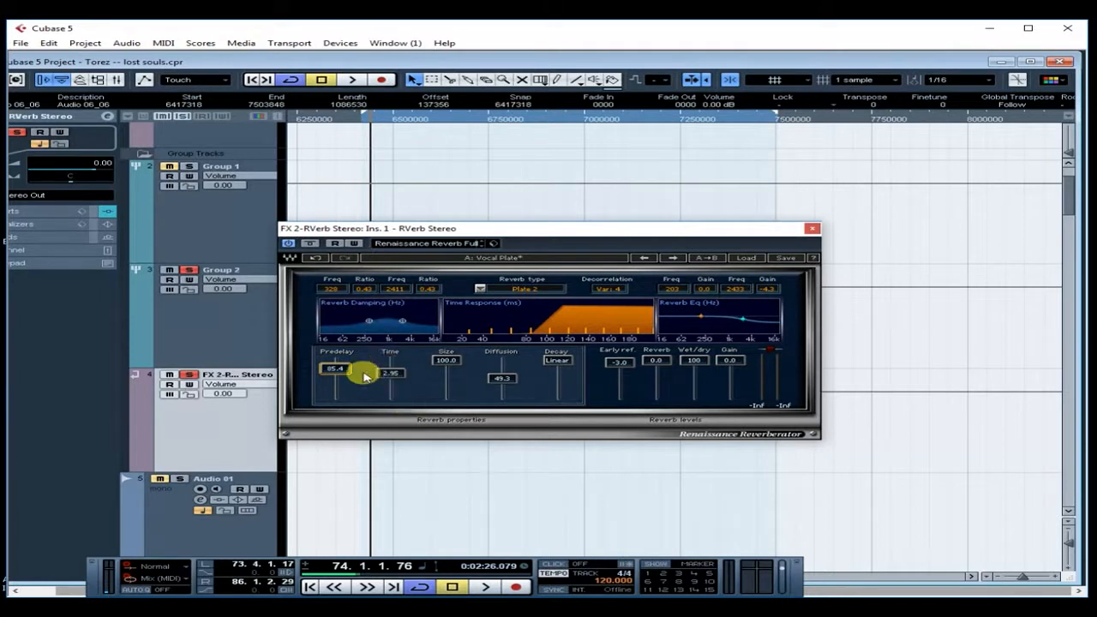
- Set reverb decay to 1.62, size to 85.3, early reflections off, then select Group 2
left_click(556, 362)
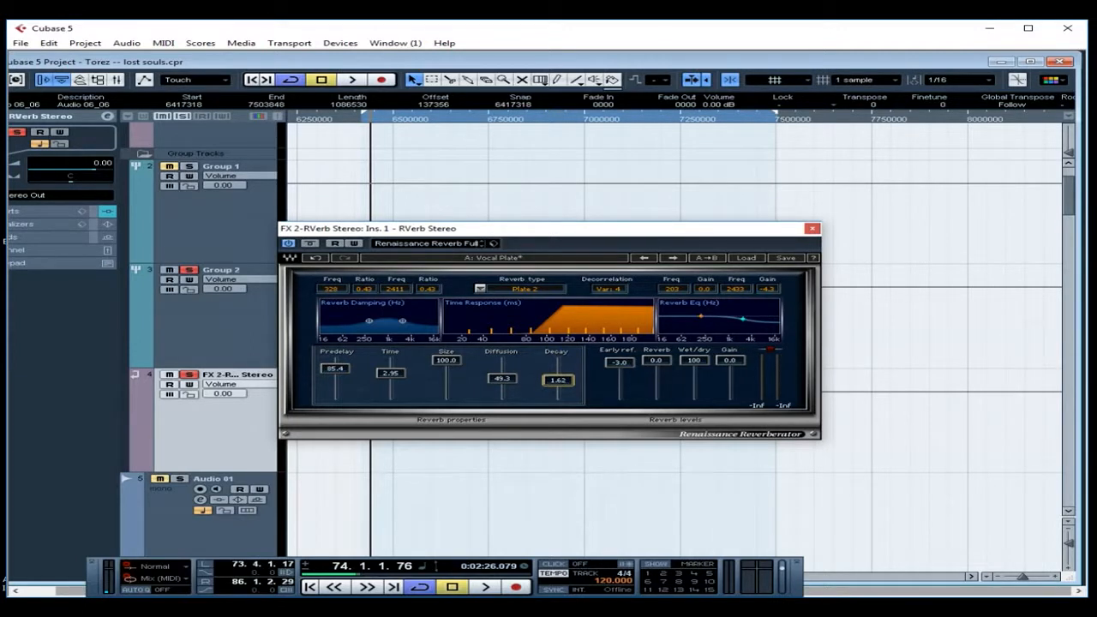
left_click_drag(446, 359, 446, 362)
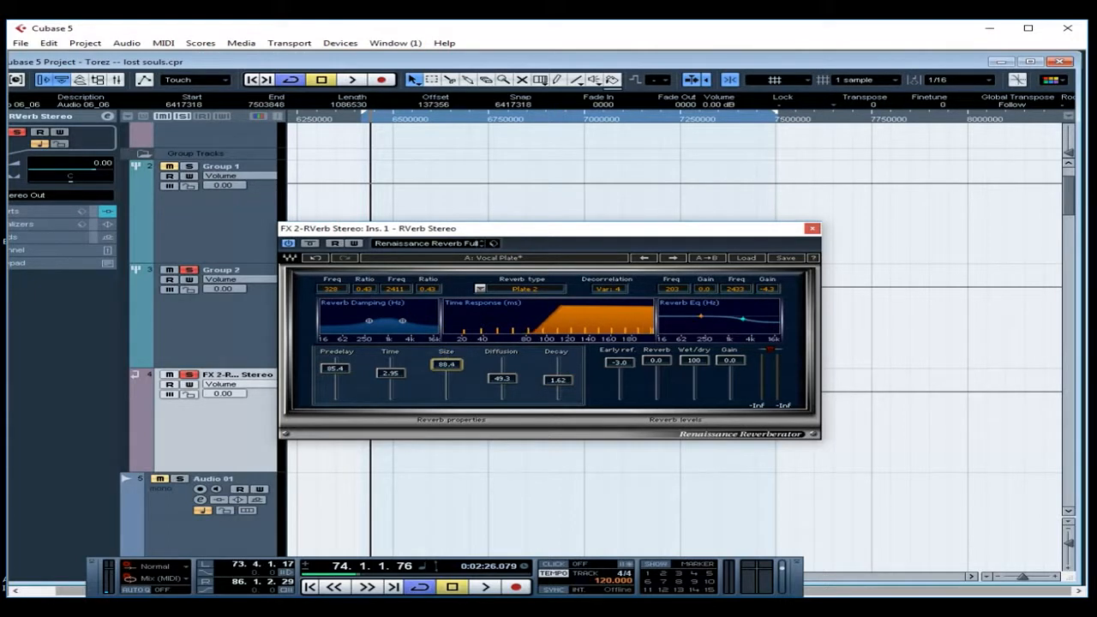
left_click_drag(619, 361, 619, 402)
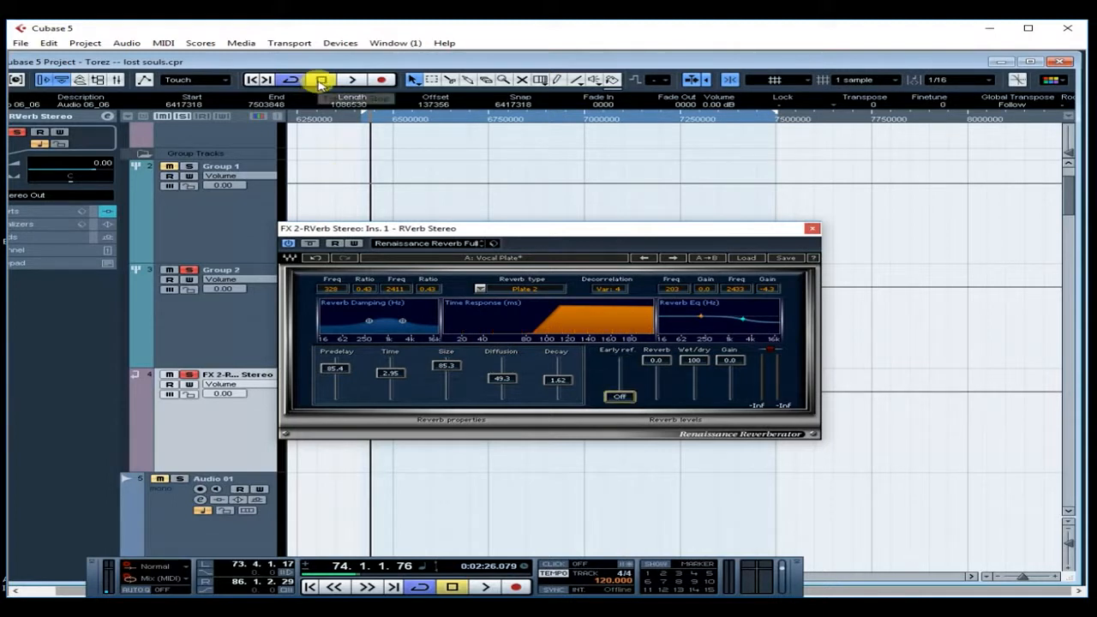
left_click(254, 322)
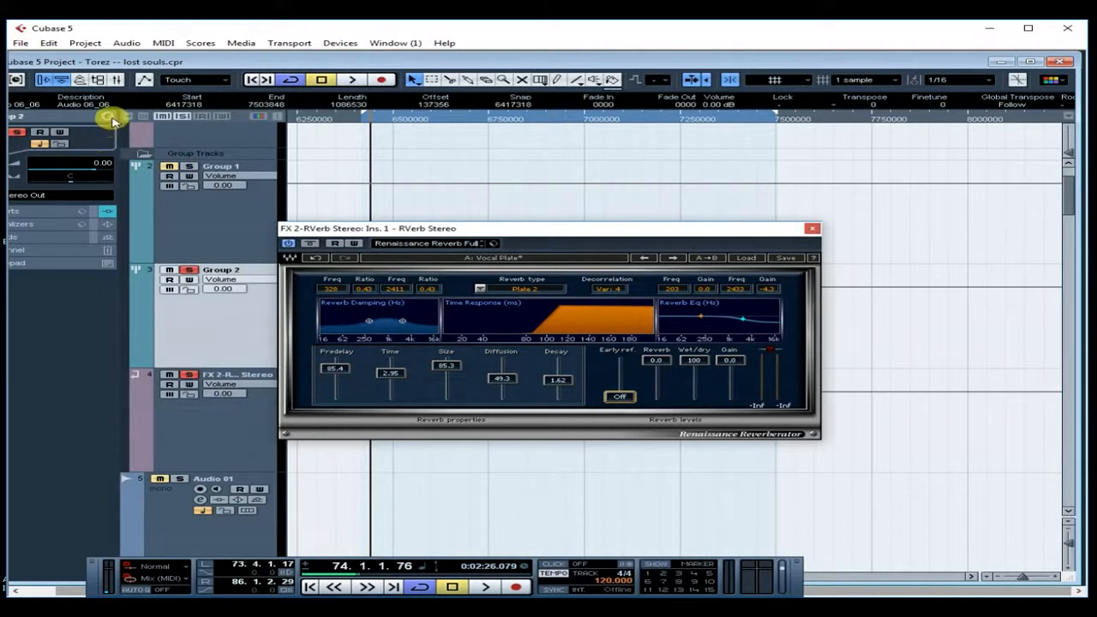
- In Group 2's channel settings, route and activate send 1 to FX 2-RVerb Stereo
left_click(109, 116)
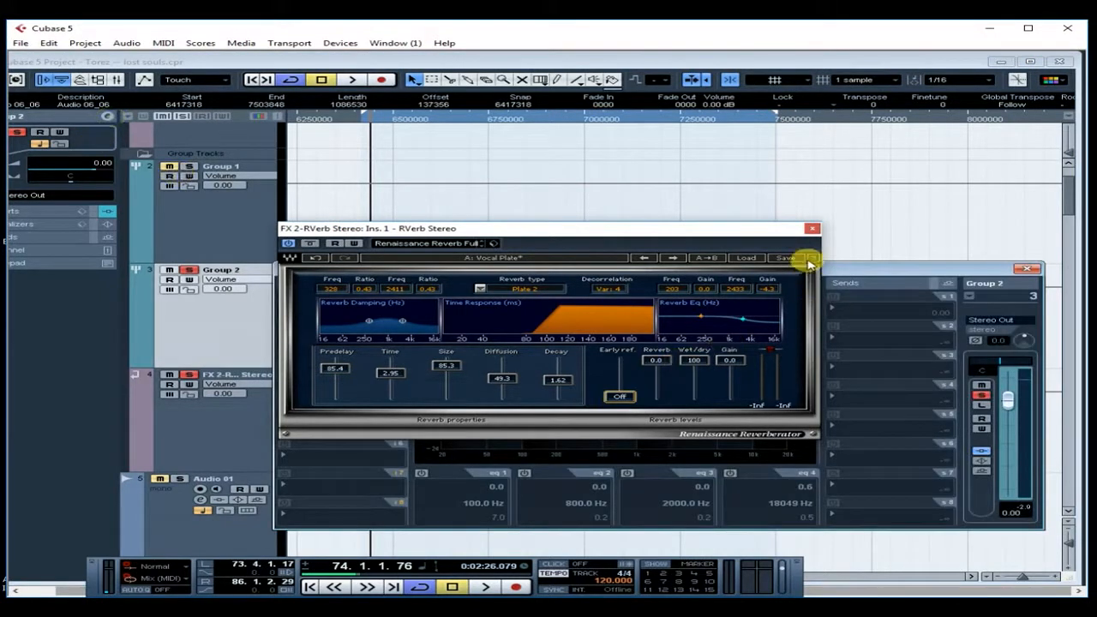
left_click(811, 228)
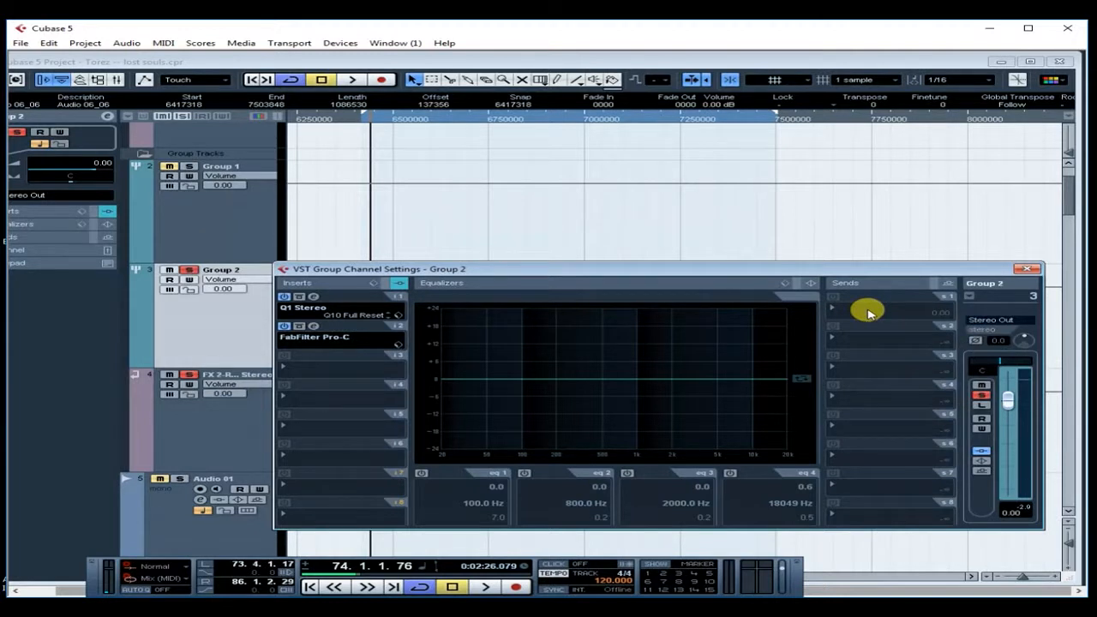
left_click(869, 313)
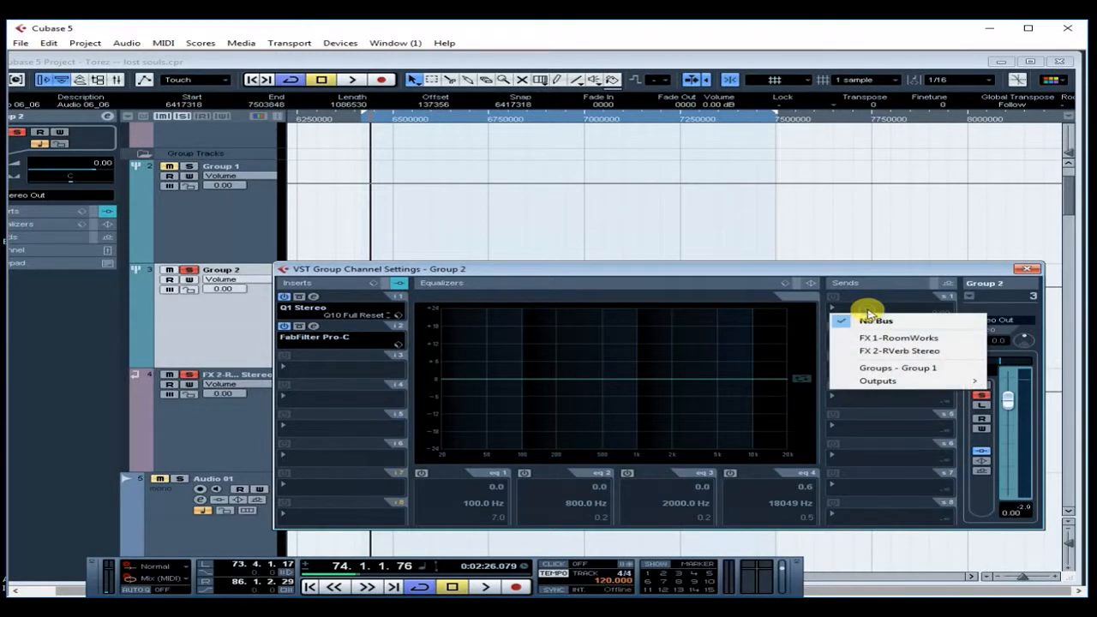
left_click(891, 352)
left_click(832, 295)
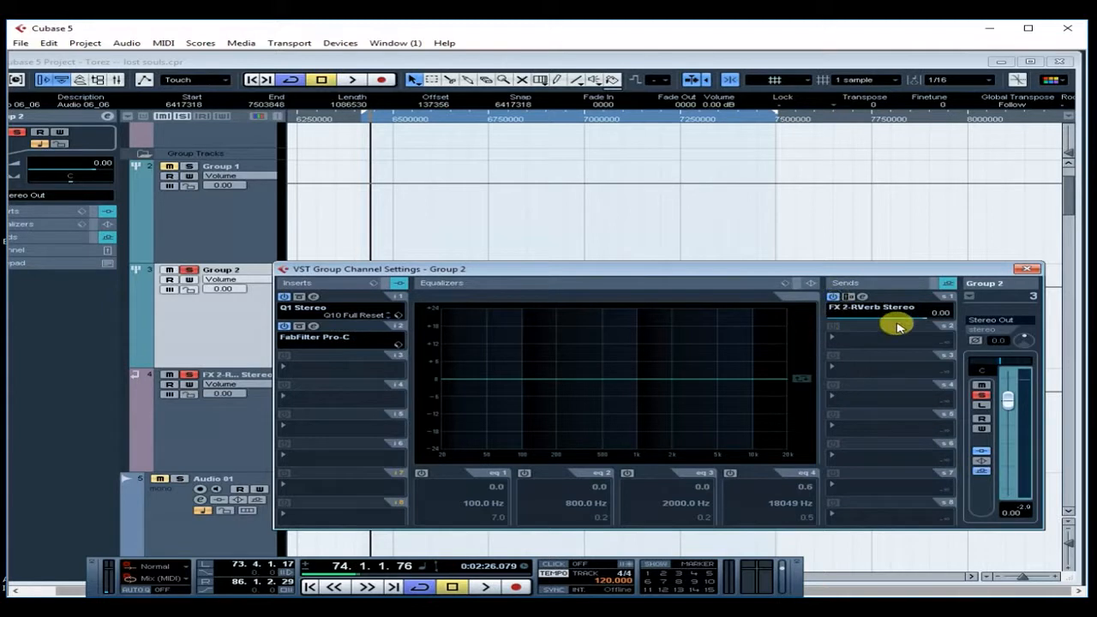
left_click_drag(897, 327, 808, 313)
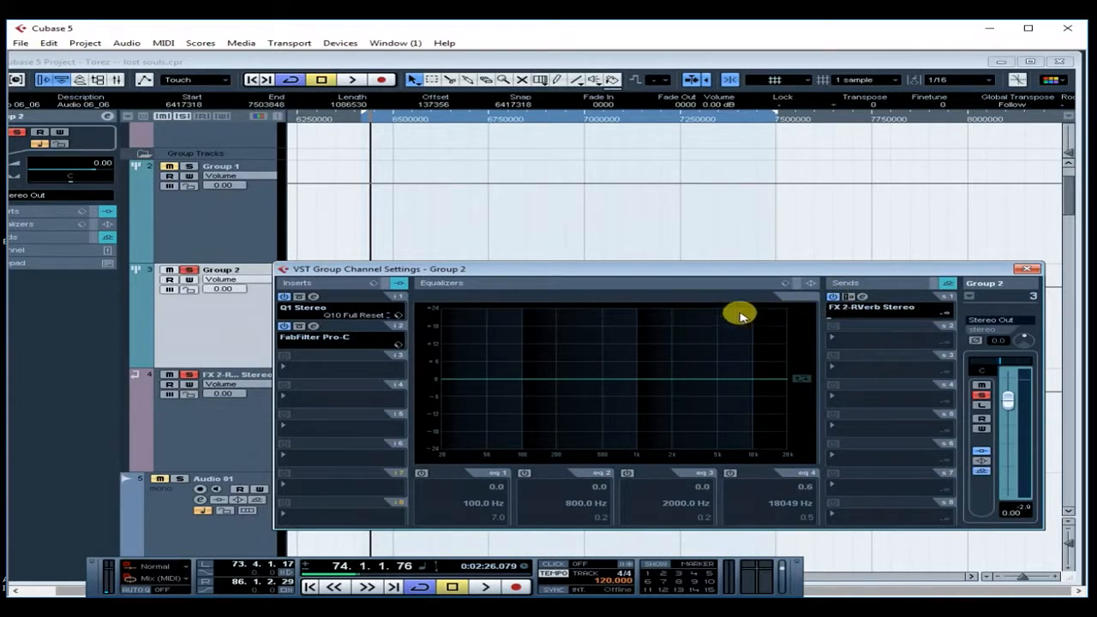
- Audition playback while setting the reverb send to -16.62 dB, then open the reverb editor
key("space")
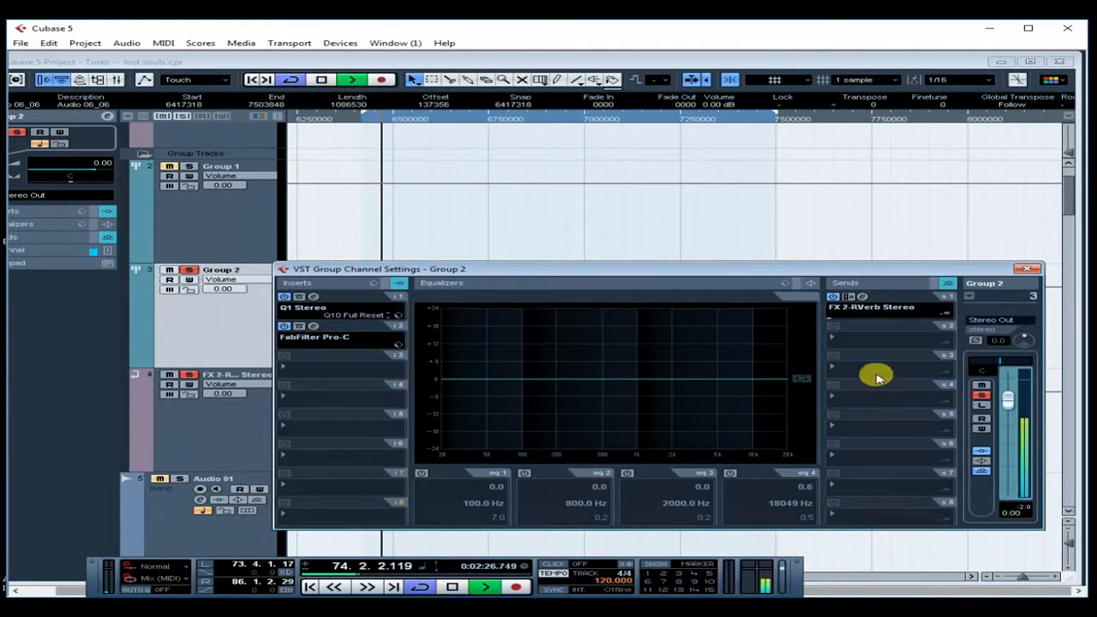
left_click_drag(830, 320, 872, 324)
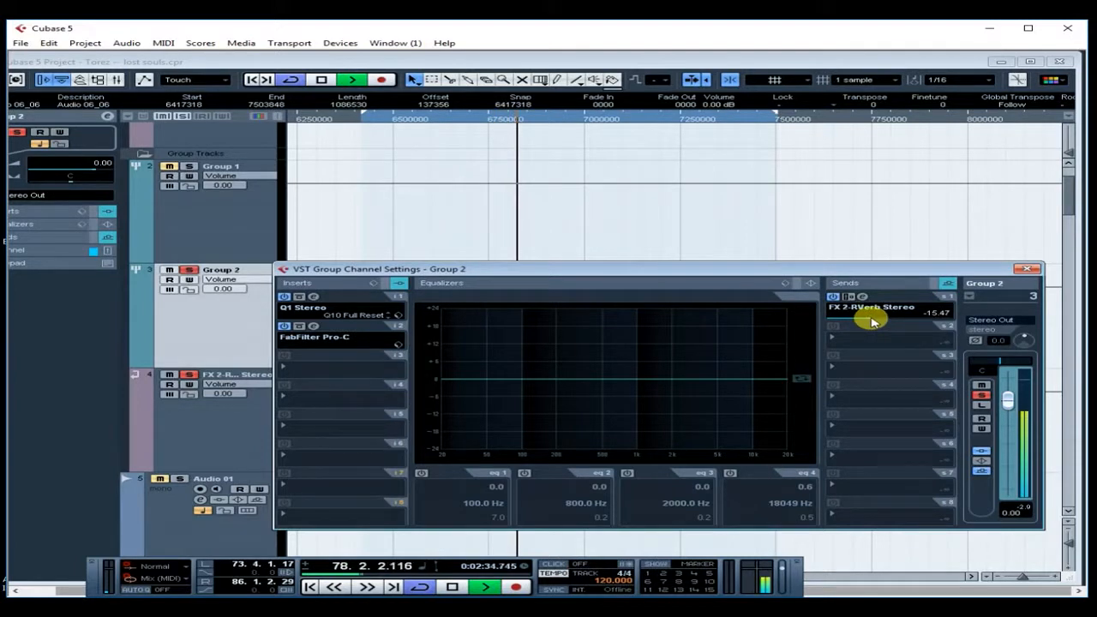
left_click_drag(872, 323, 870, 324)
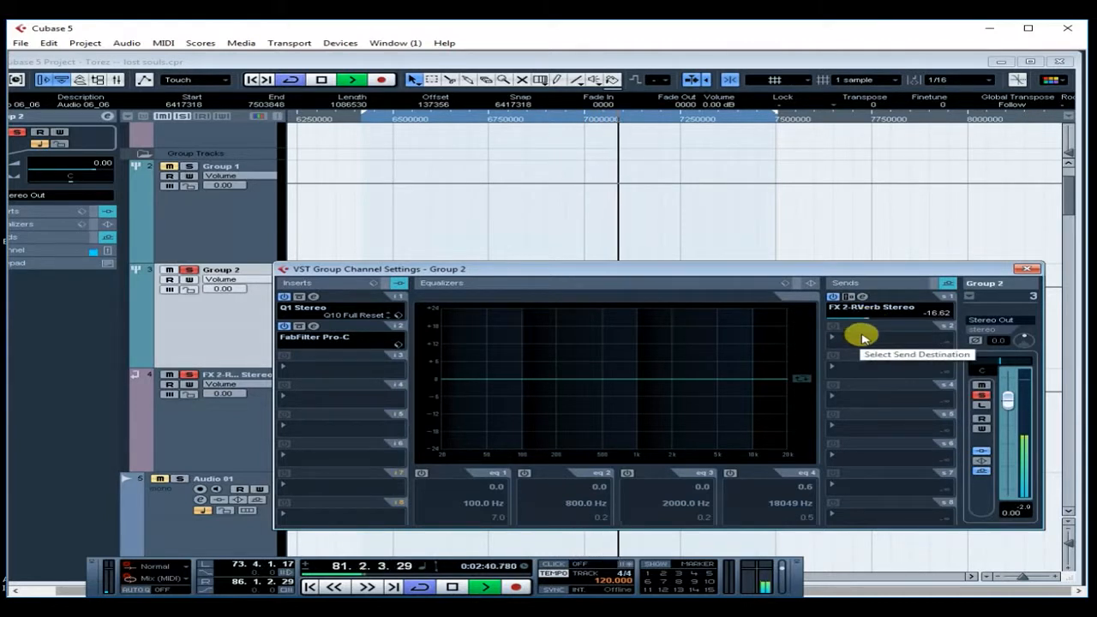
key("space")
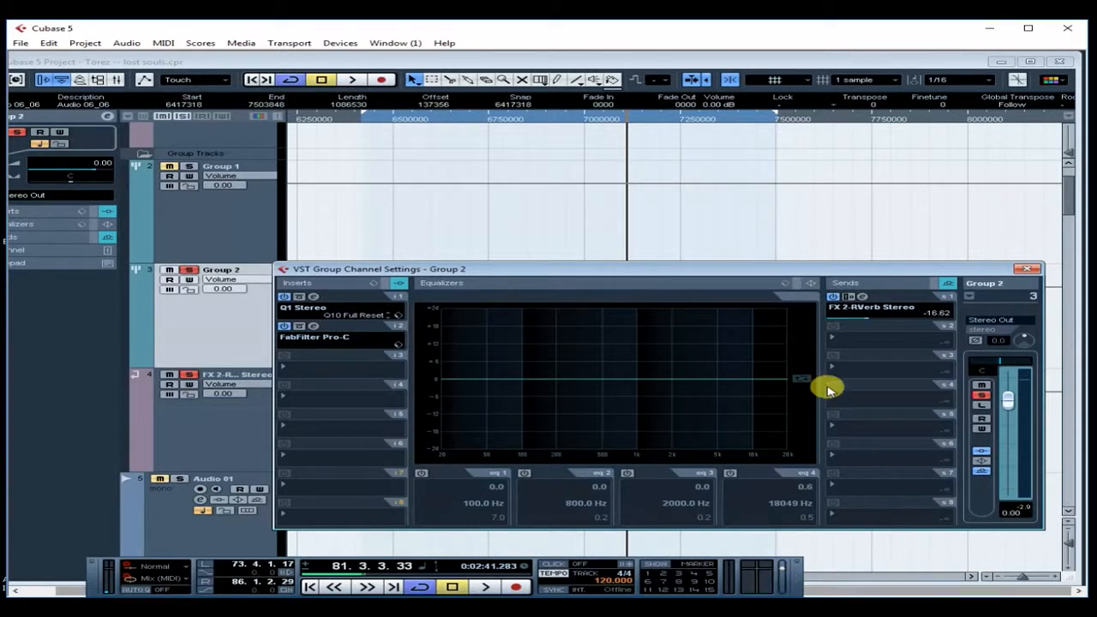
left_click(847, 307)
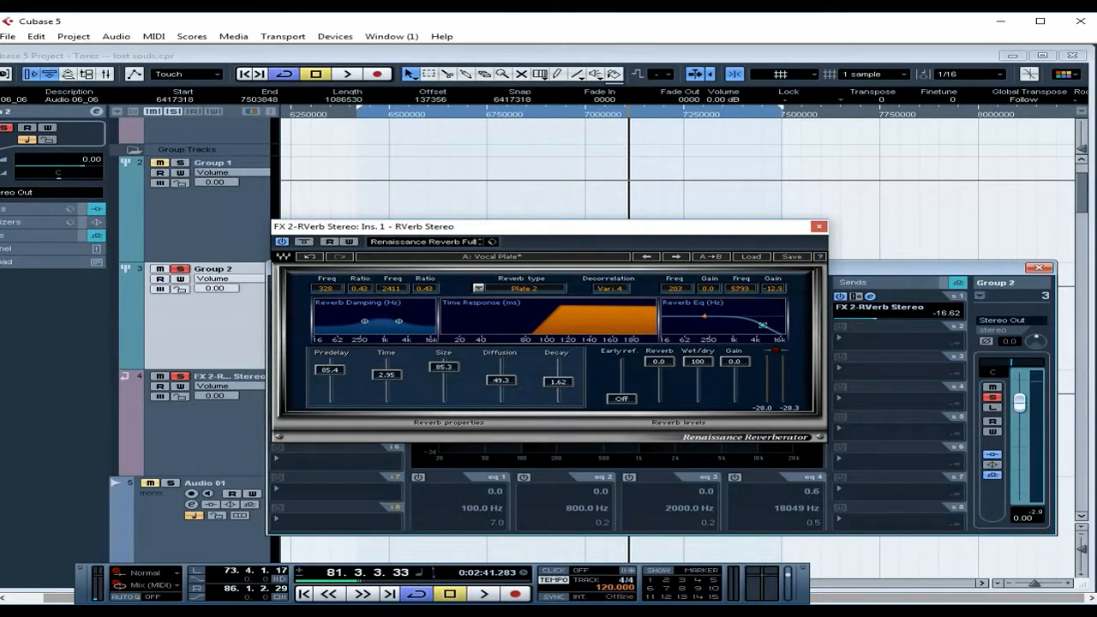
- Cut the reverb EQ low band to -22.1 dB at 182 Hz and high band to -15.8 dB near 4273 Hz
left_click(705, 317)
left_click_drag(704, 319, 702, 319)
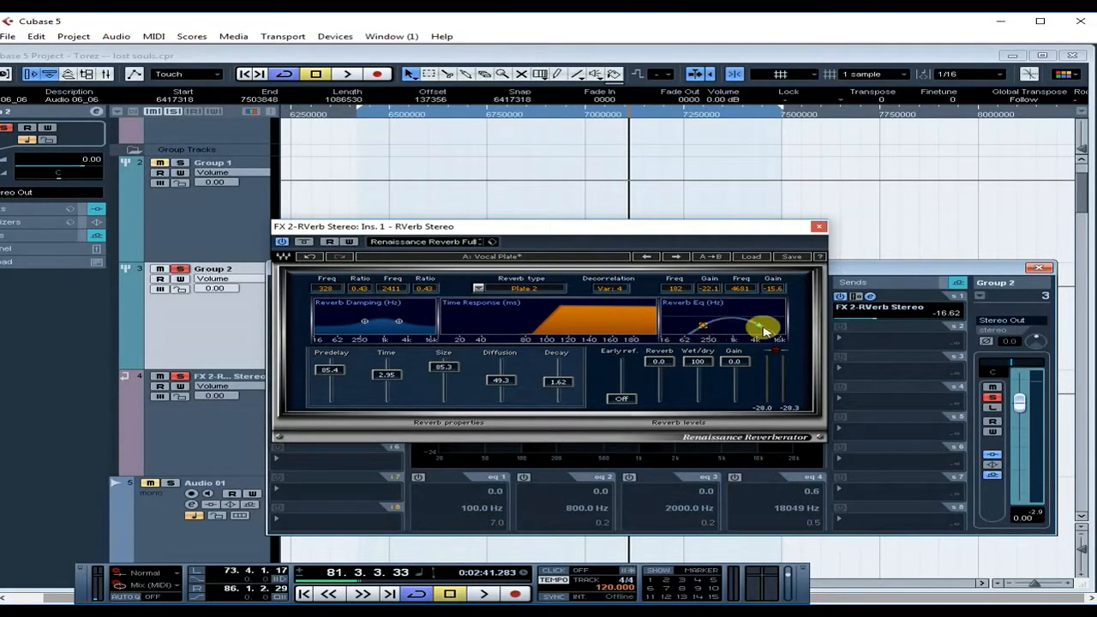
left_click_drag(762, 323, 759, 325)
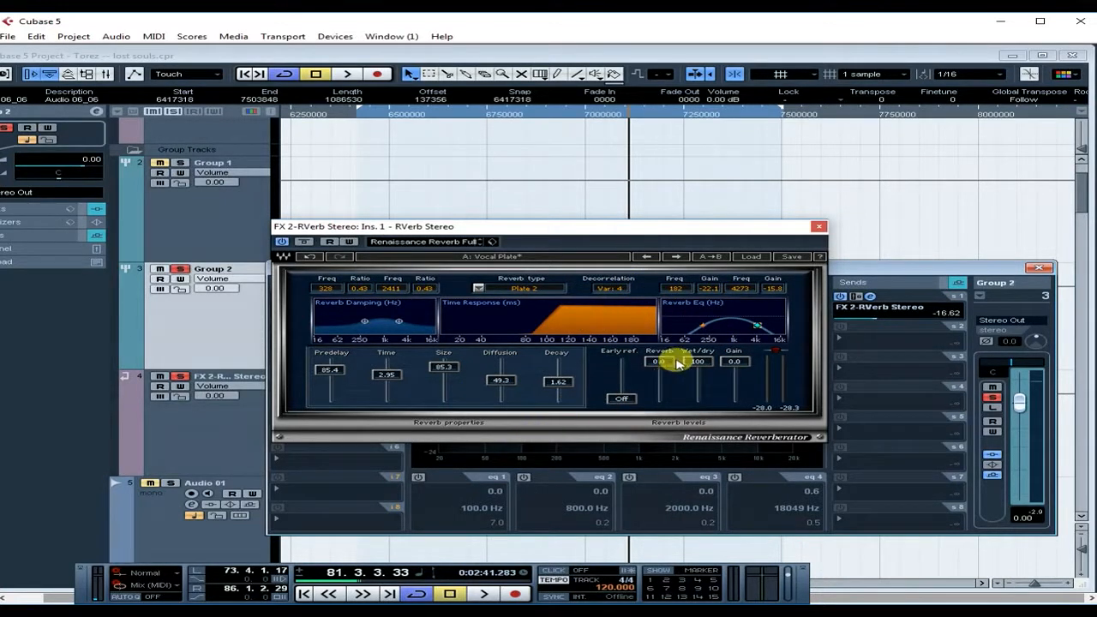
- Audition the reverb from bar 74, then select the FX 2-RVerb Stereo track
left_click(370, 111)
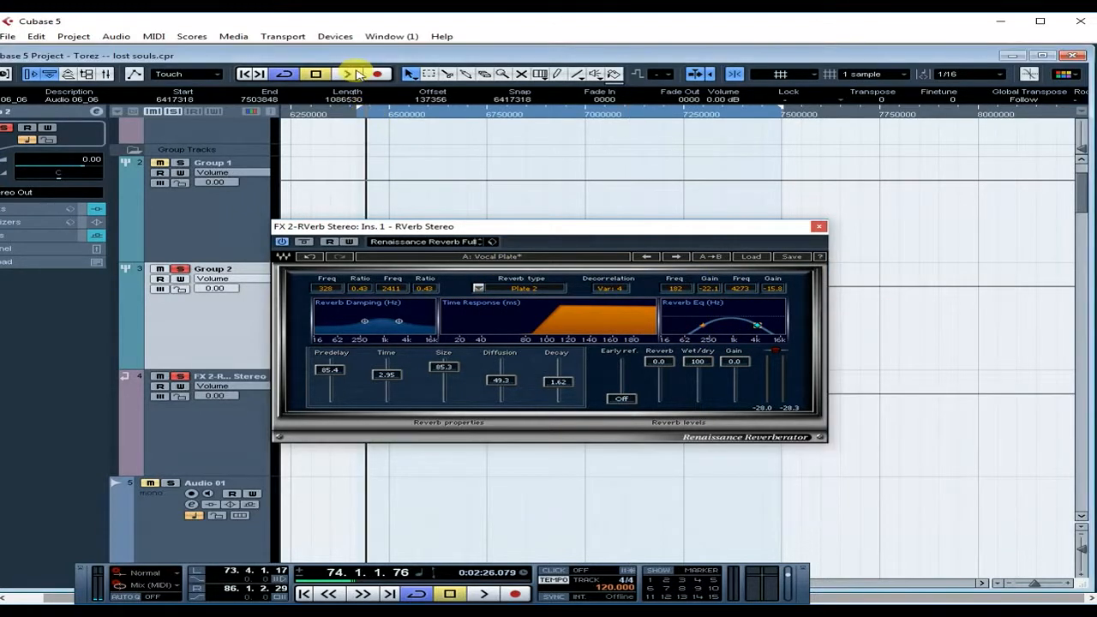
key("space")
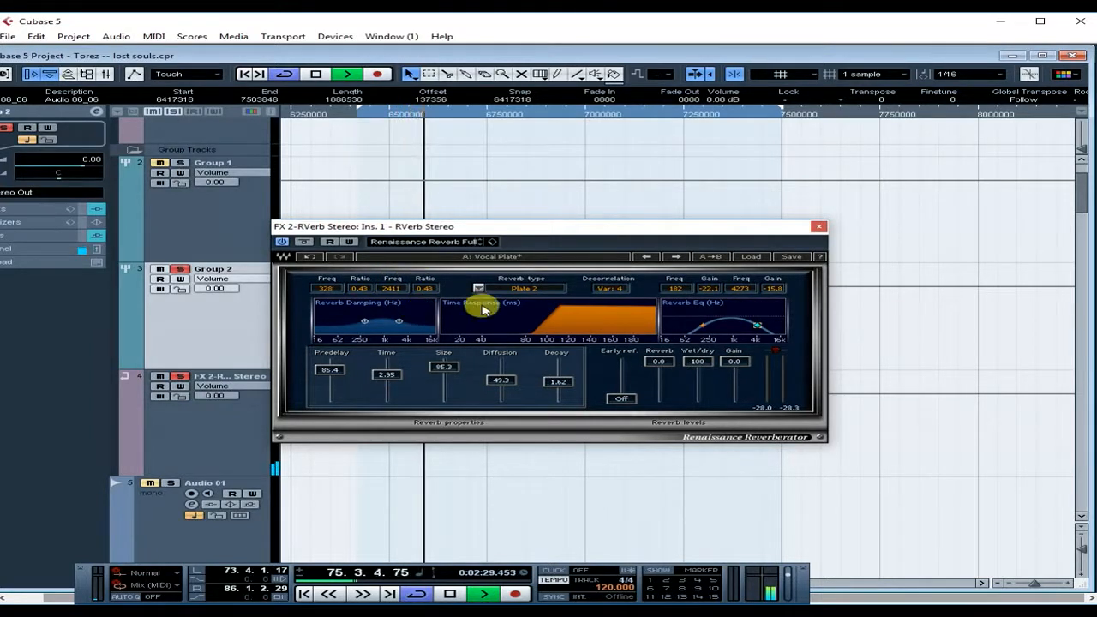
left_click(316, 75)
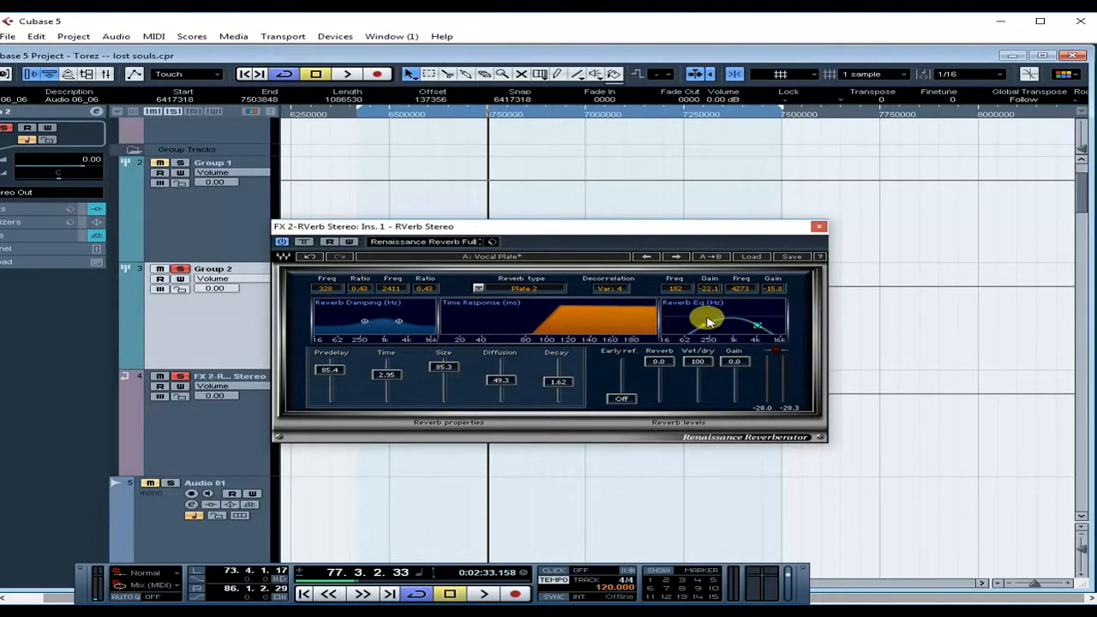
left_click(262, 464)
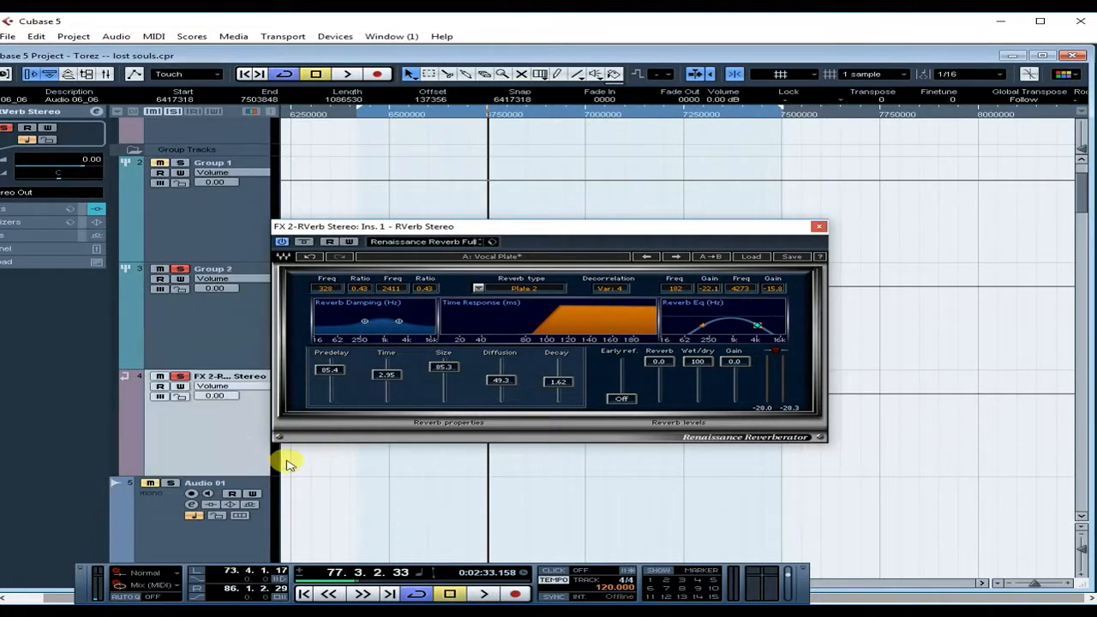
- Insert a Q3 Stereo equalizer in FX 2's insert slot 2
left_click(97, 113)
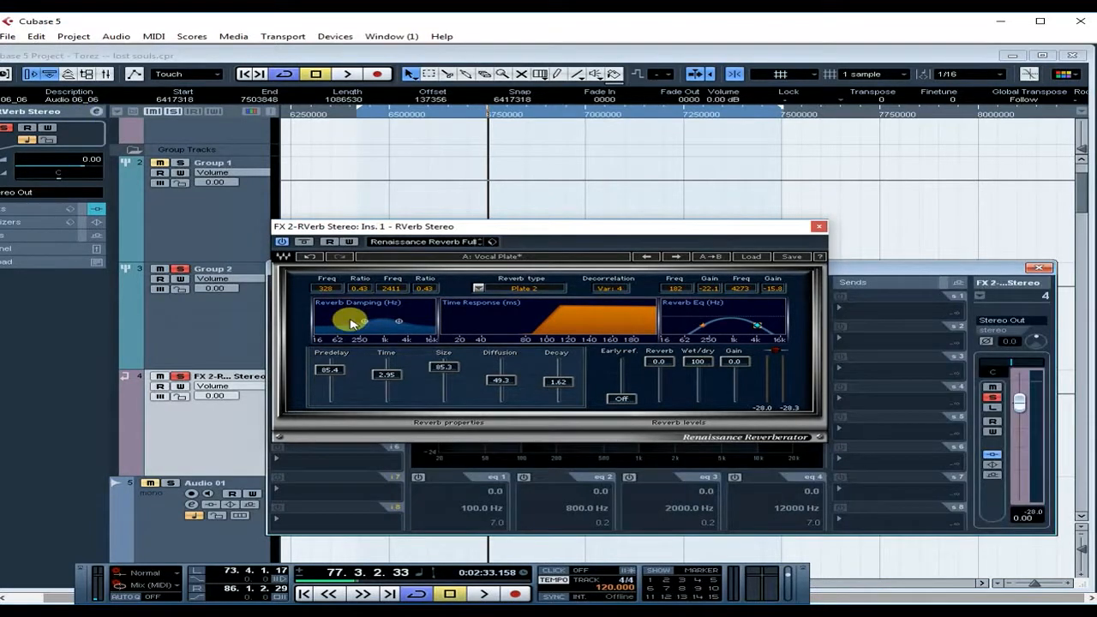
left_click(820, 227)
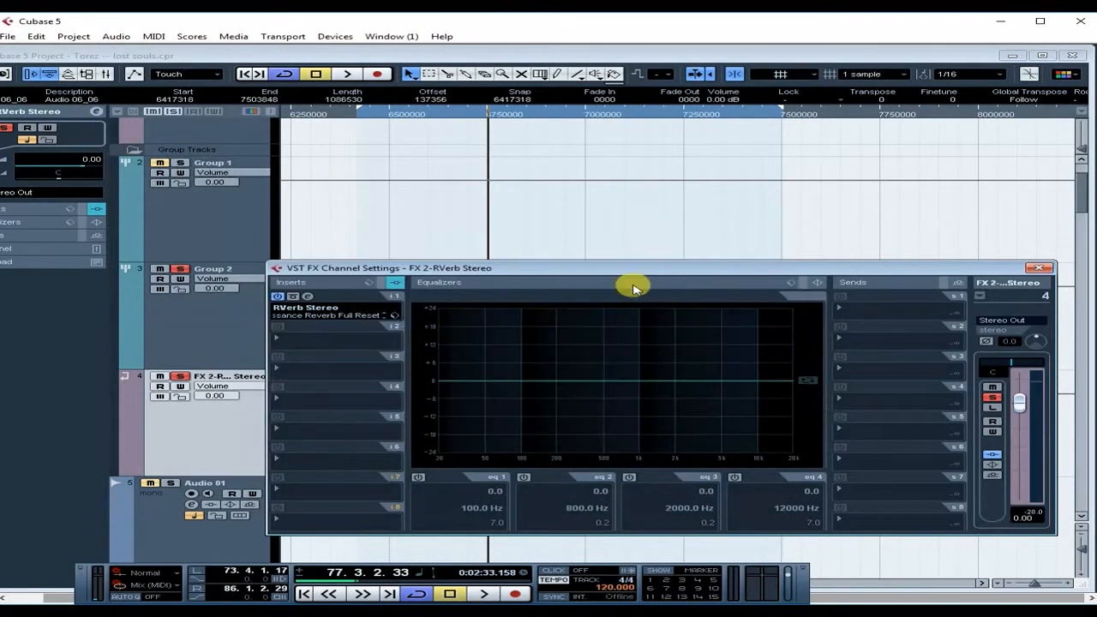
left_click(316, 347)
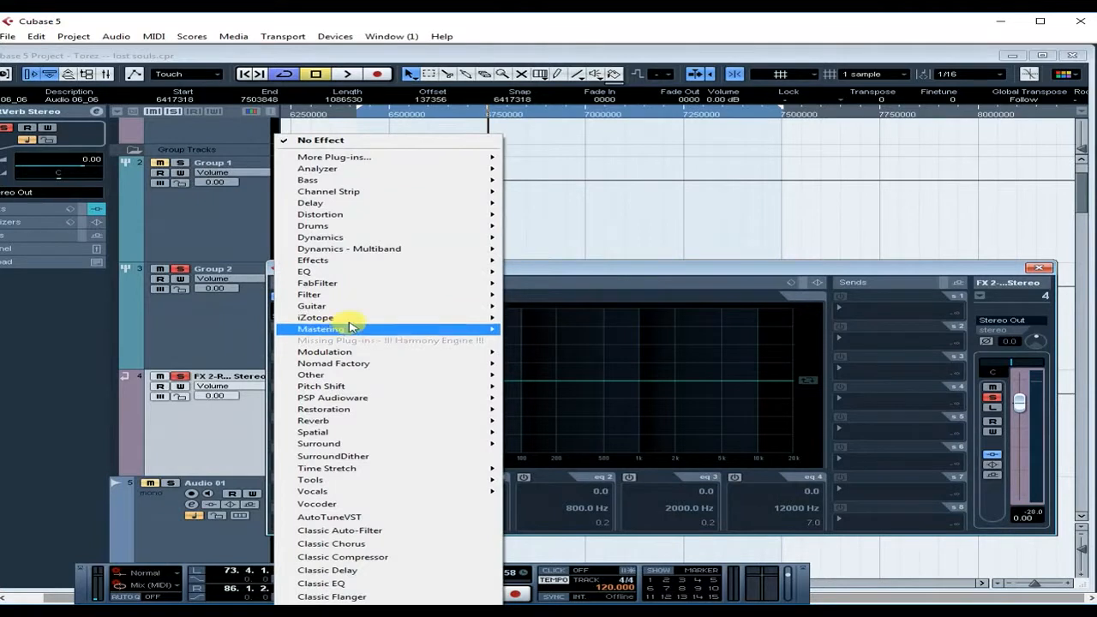
mouse_move(470, 271)
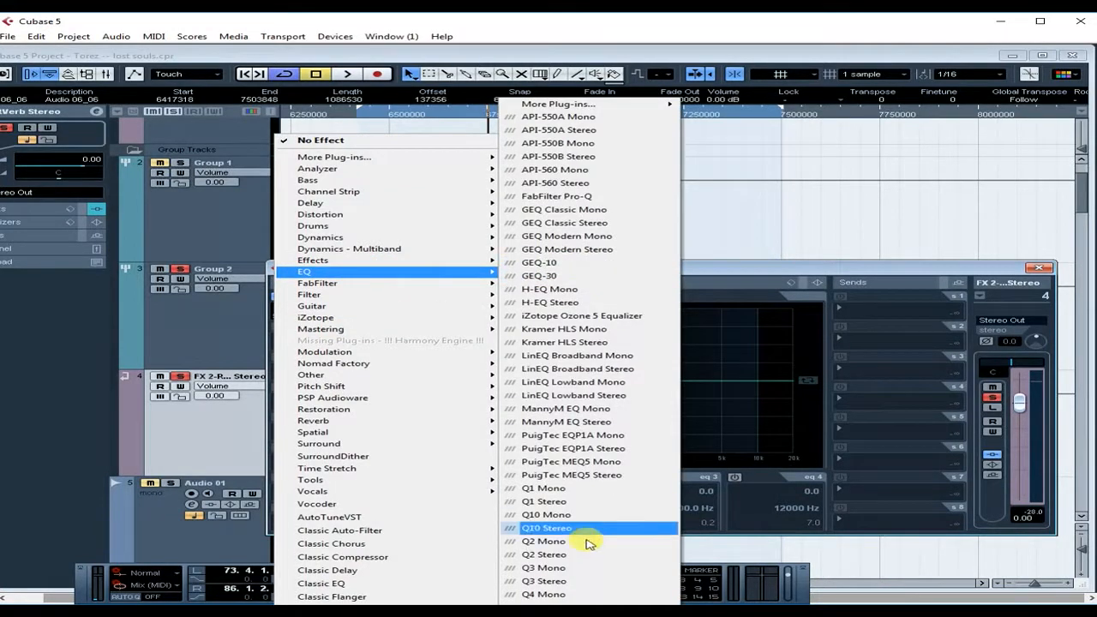
left_click(586, 586)
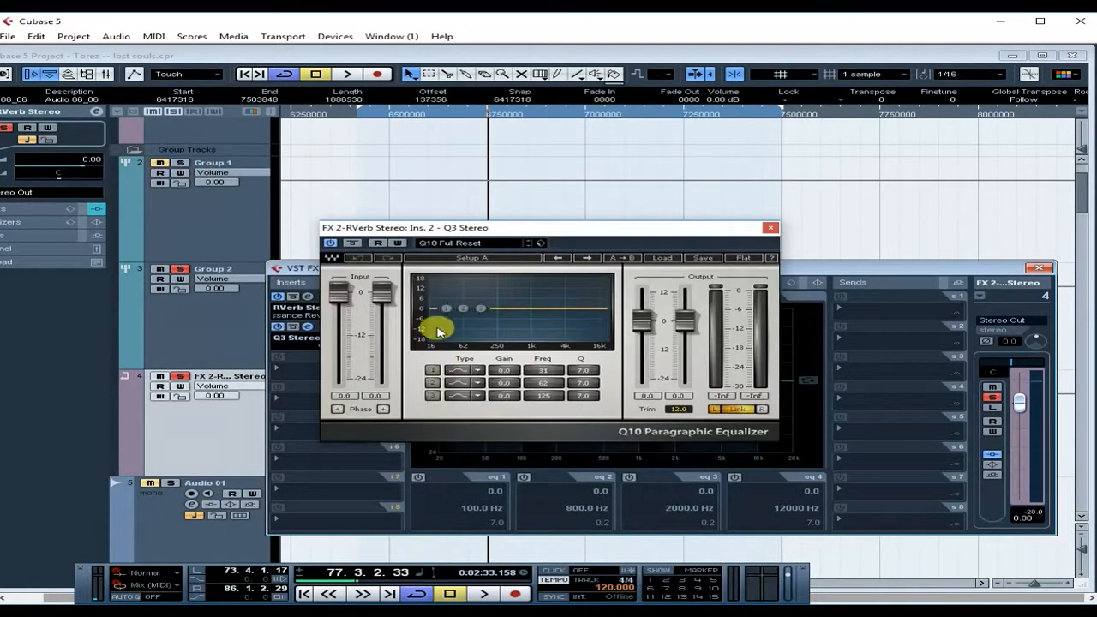
- Make Q3 band 1 a low cut near 414 Hz and band 3 a low-pass at 3487 Hz
left_click_drag(443, 306, 477, 337)
left_click_drag(433, 335, 434, 335)
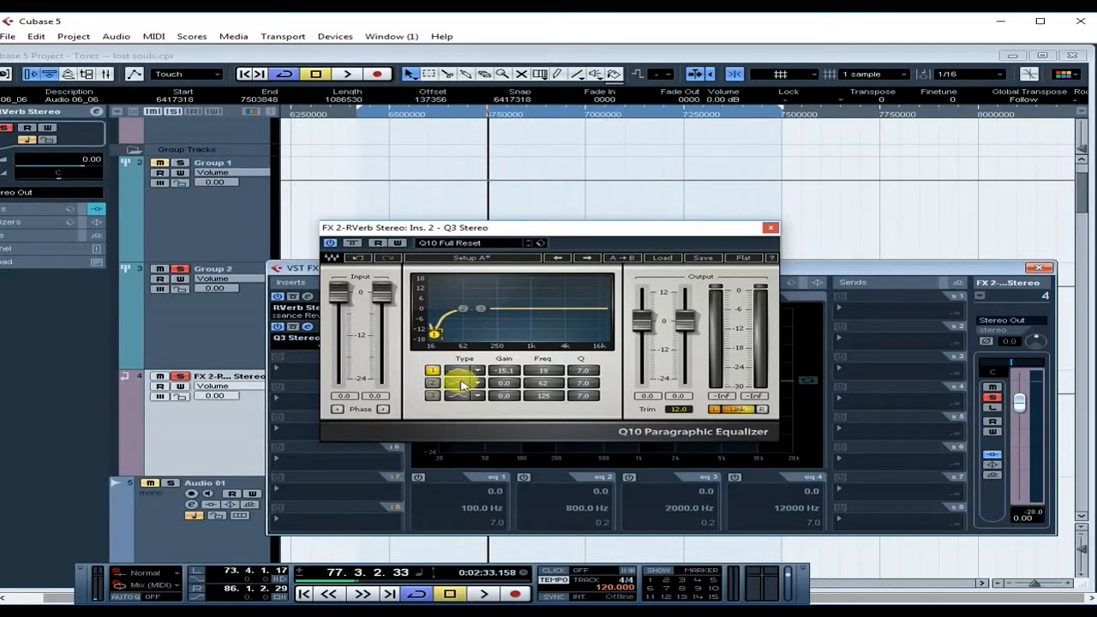
left_click(459, 372)
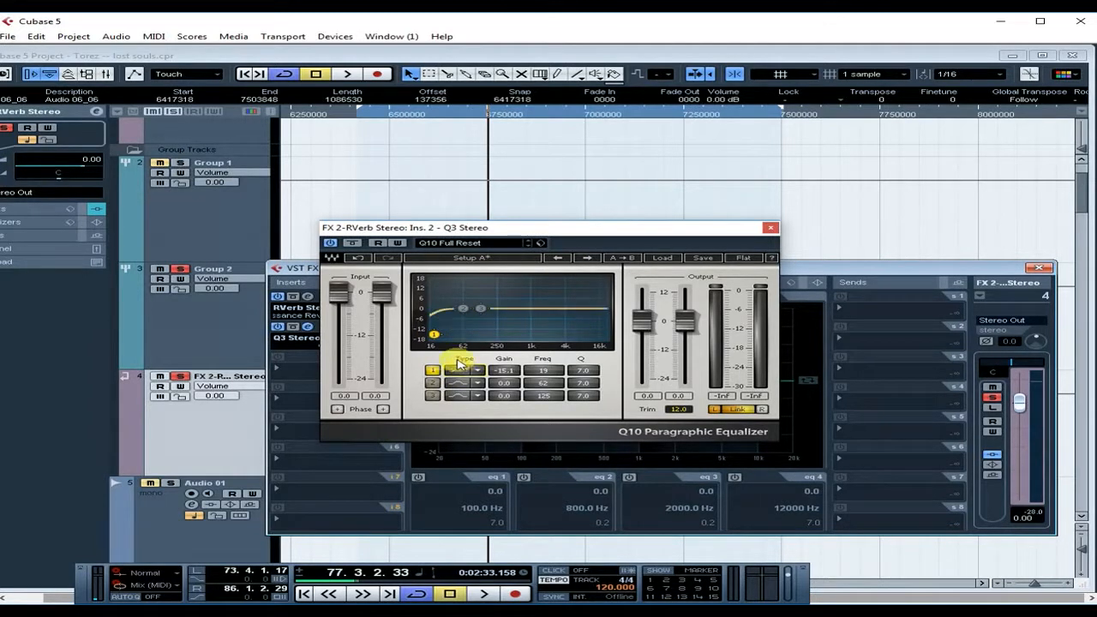
left_click_drag(434, 335, 591, 338)
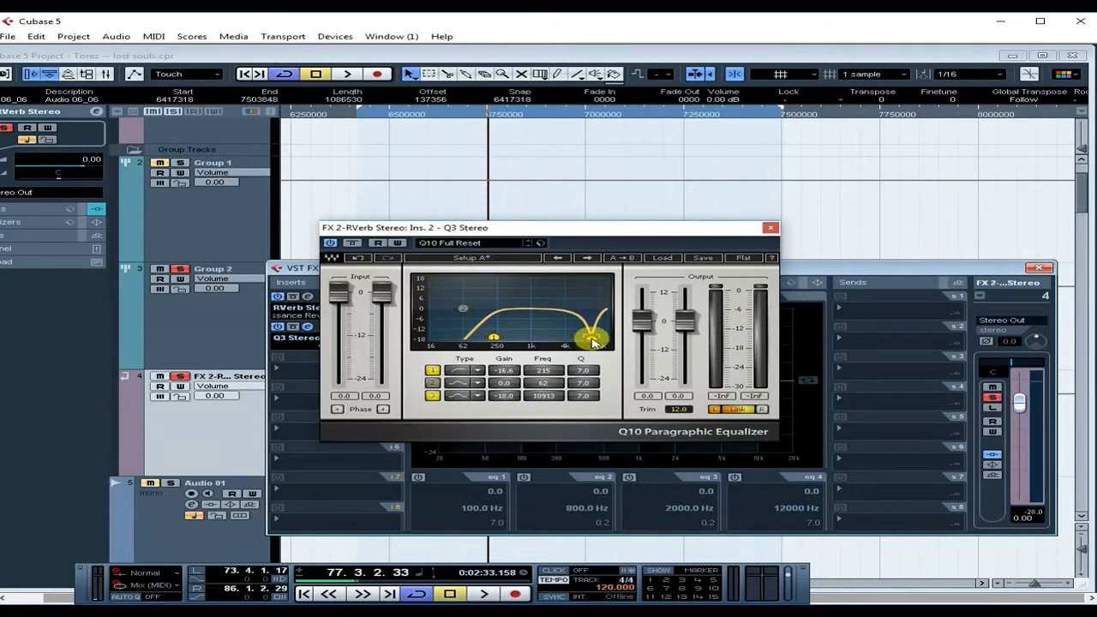
left_click(457, 396)
left_click(457, 399)
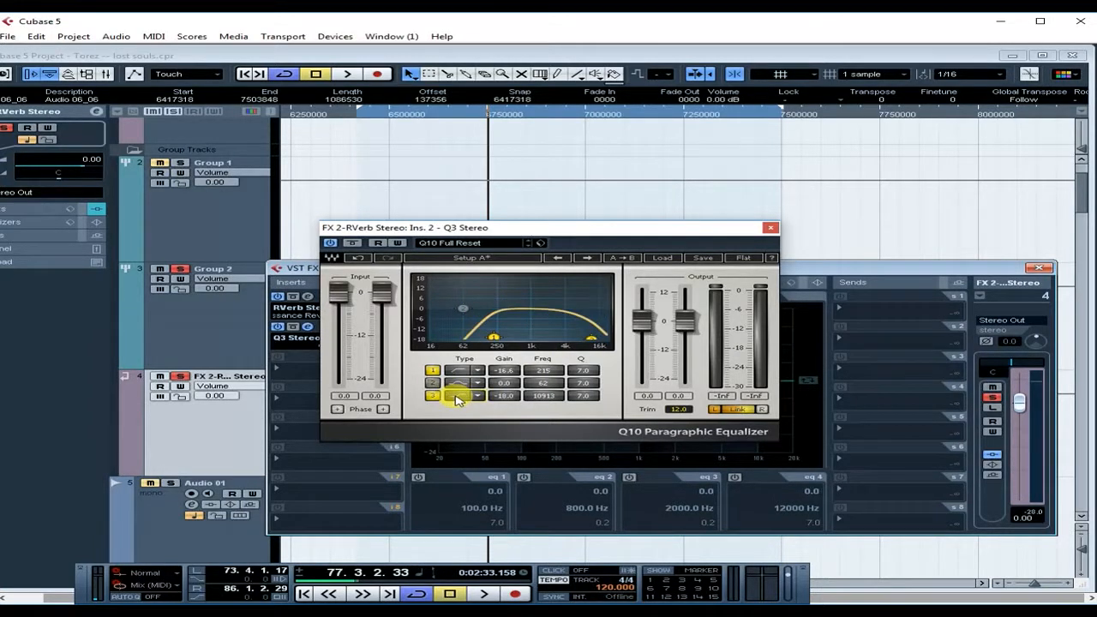
left_click_drag(590, 338, 563, 338)
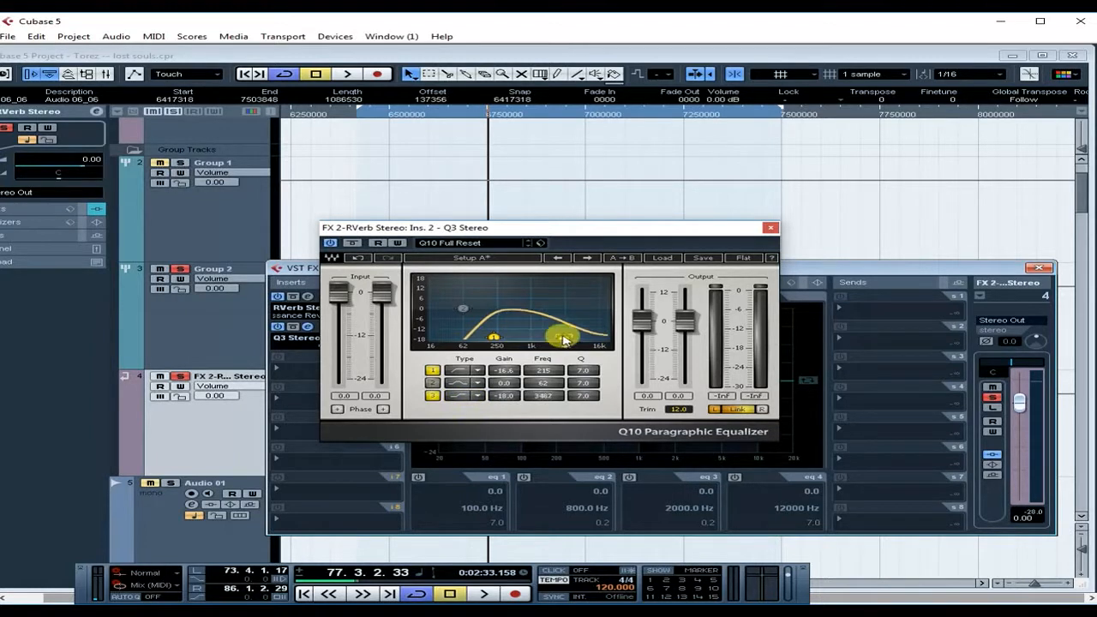
- Remove the Q3 Stereo insert, discarding its changes, and reopen the RVerb Stereo editor
left_click(295, 337)
left_click(338, 142)
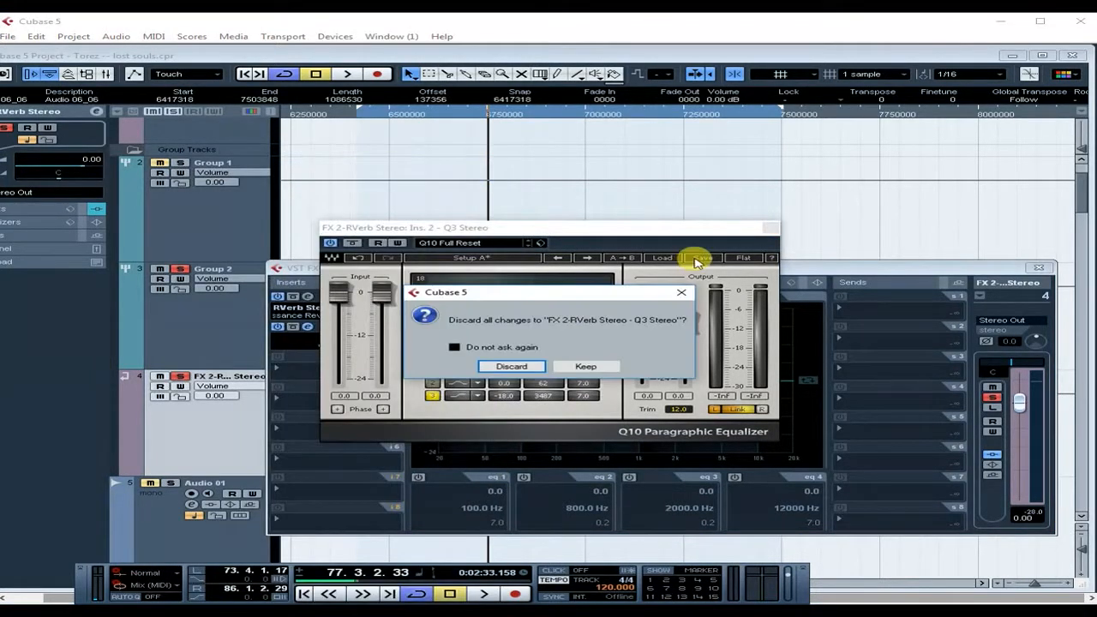
left_click(518, 368)
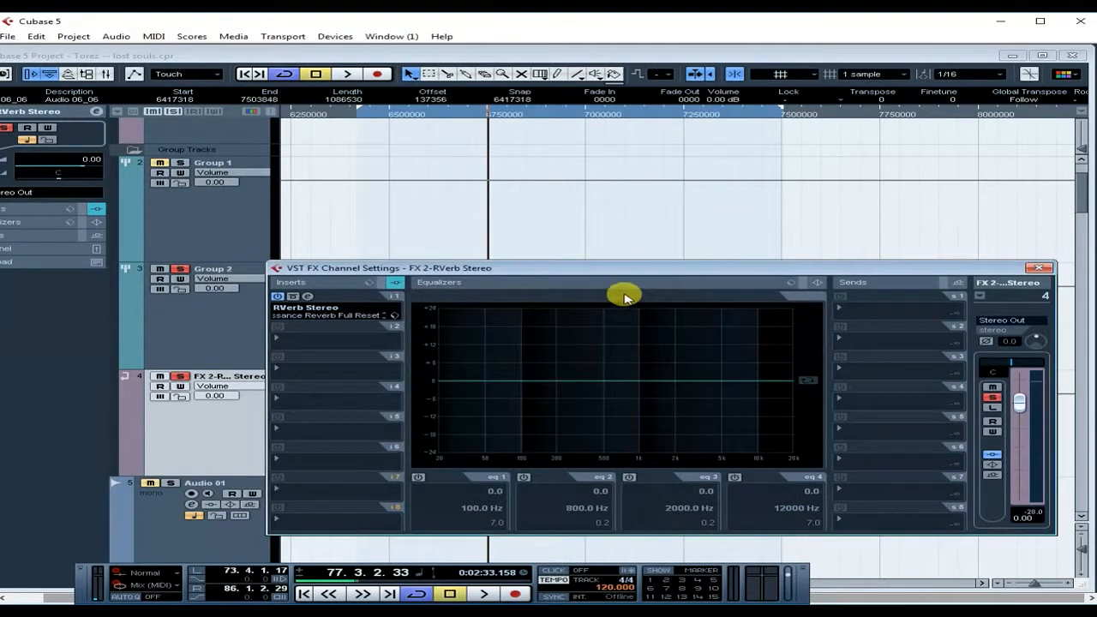
left_click(309, 296)
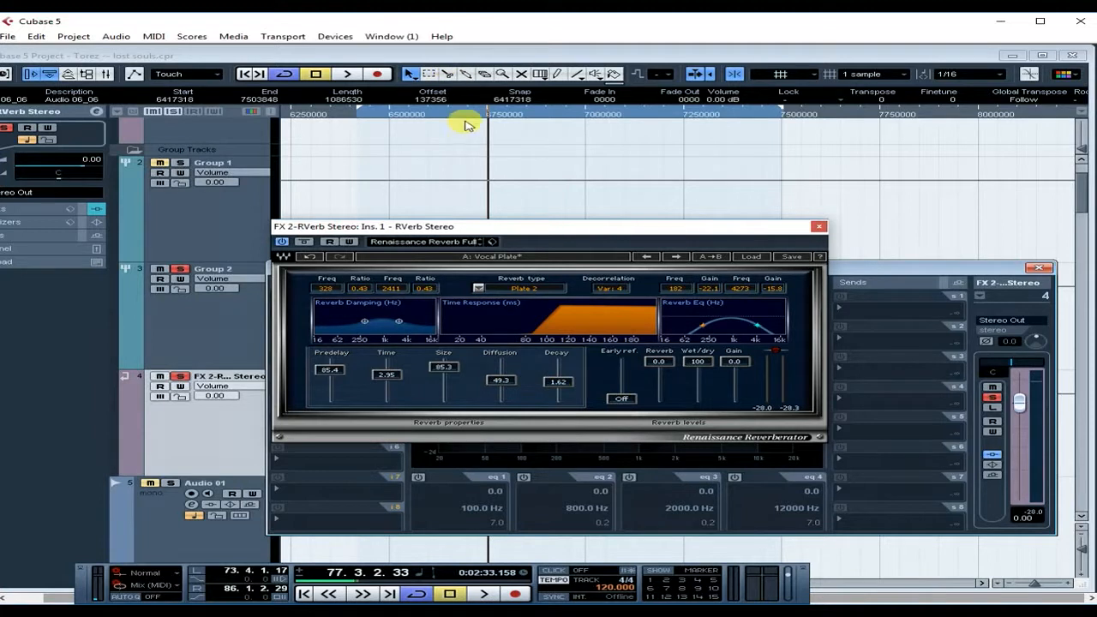
- Play from bar 74 while setting the reverb damping to 367 Hz with ratio 0.10, then stop
left_click(371, 115)
left_click(347, 73)
left_click_drag(365, 320, 397, 325)
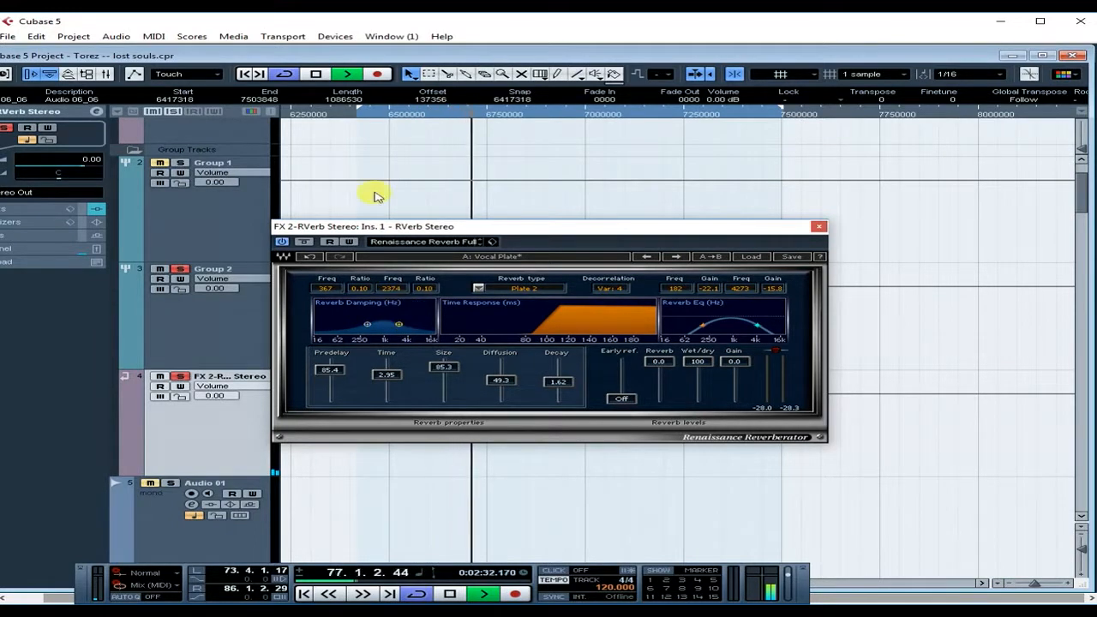
left_click(315, 73)
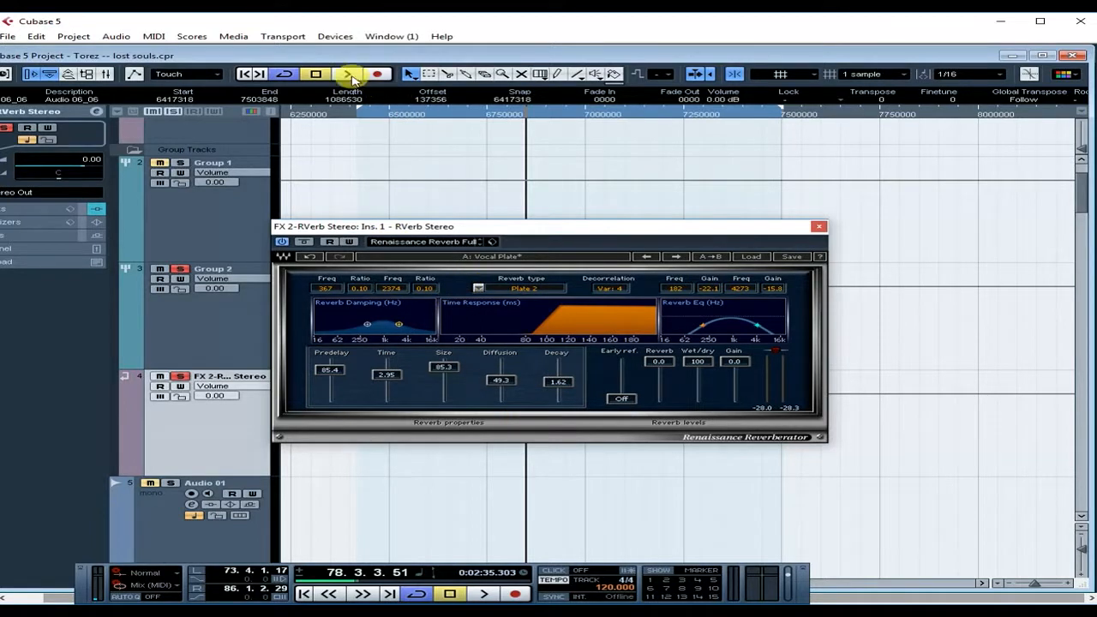
- During playback, set Group 2's reverb send to -16.07, compare it off and on, then replay
left_click(347, 75)
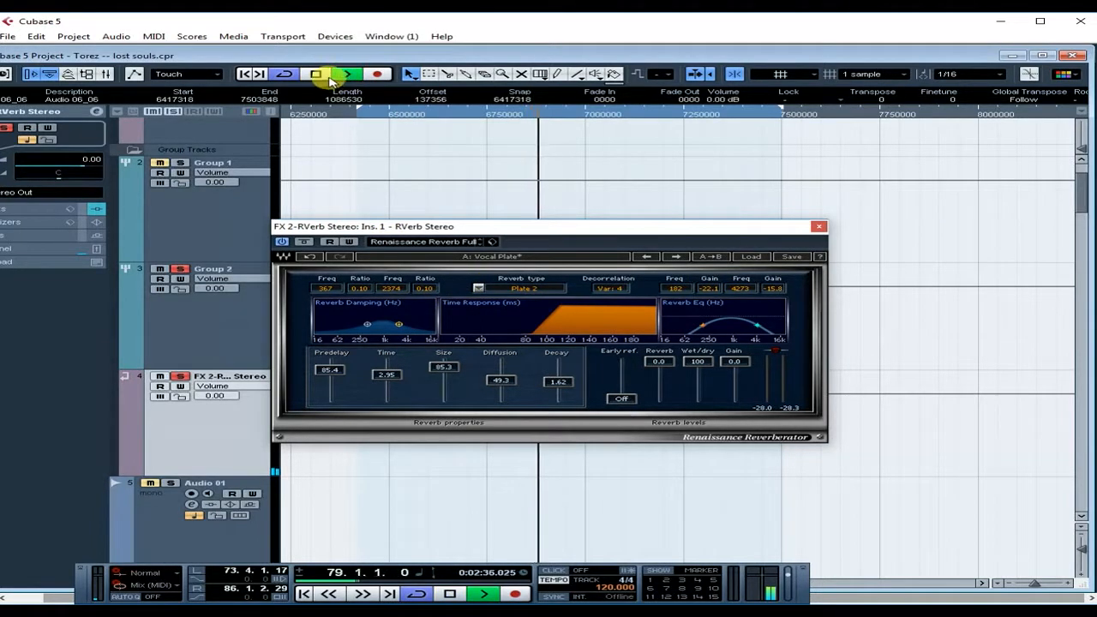
left_click(216, 339)
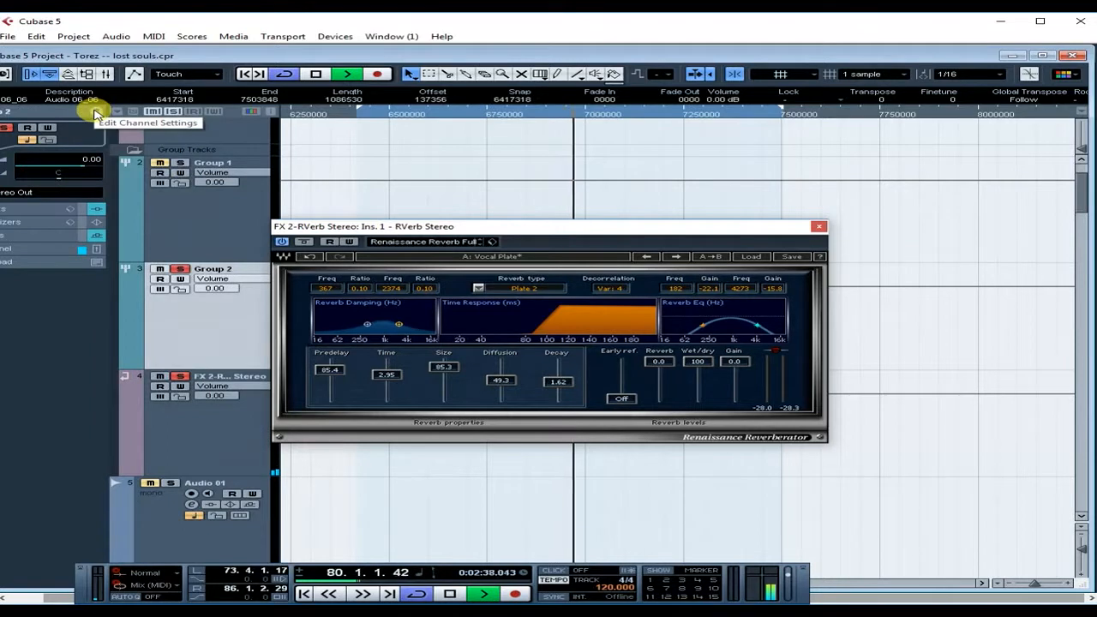
left_click(96, 110)
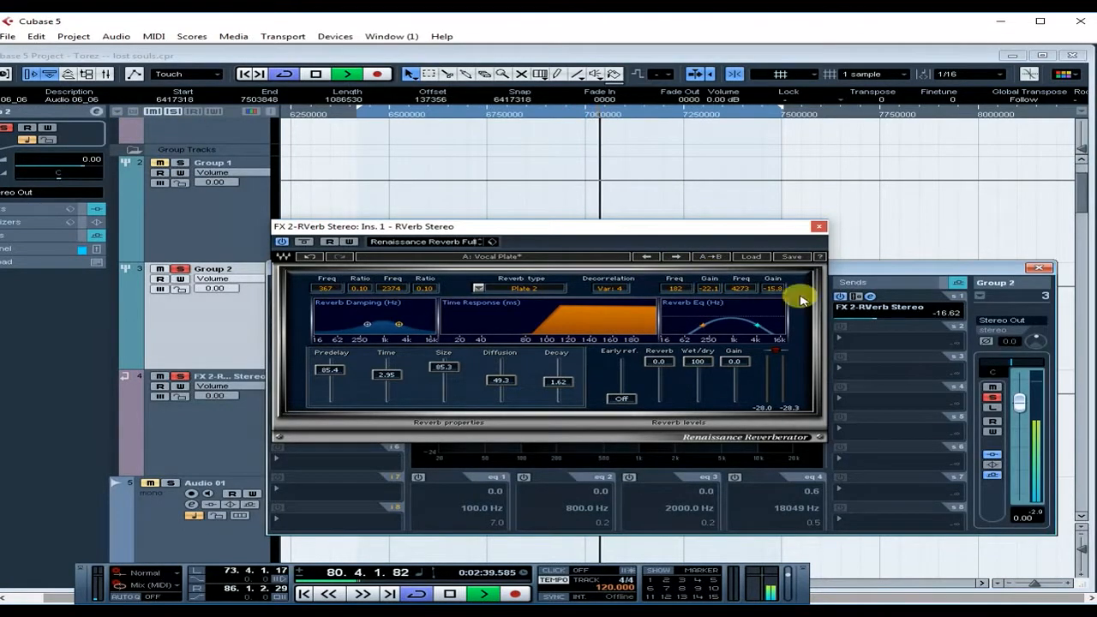
left_click(818, 226)
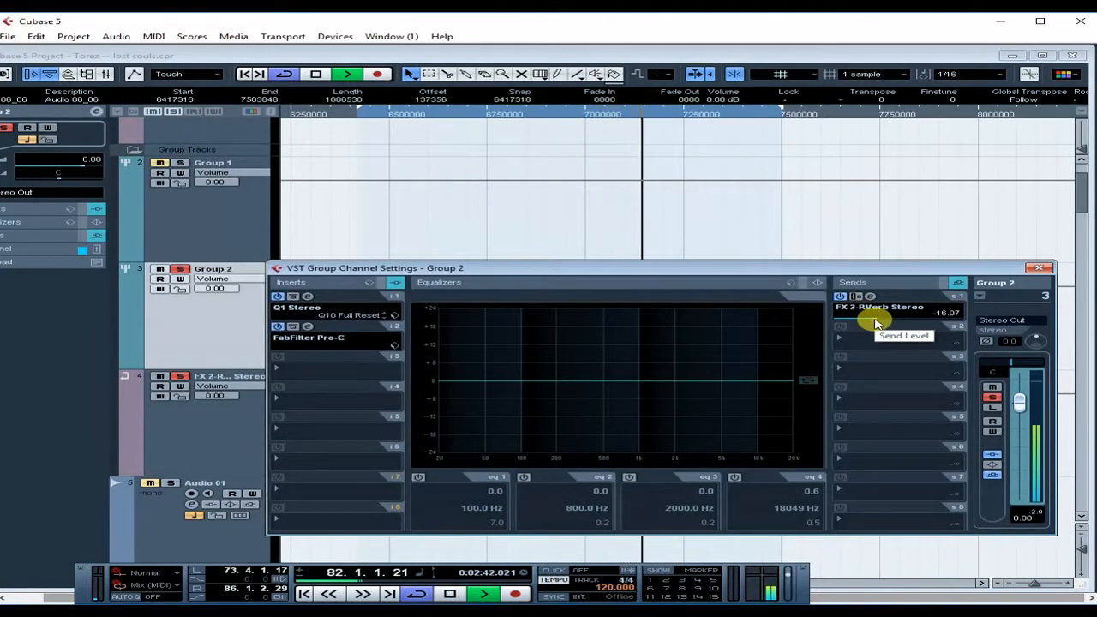
left_click(875, 319)
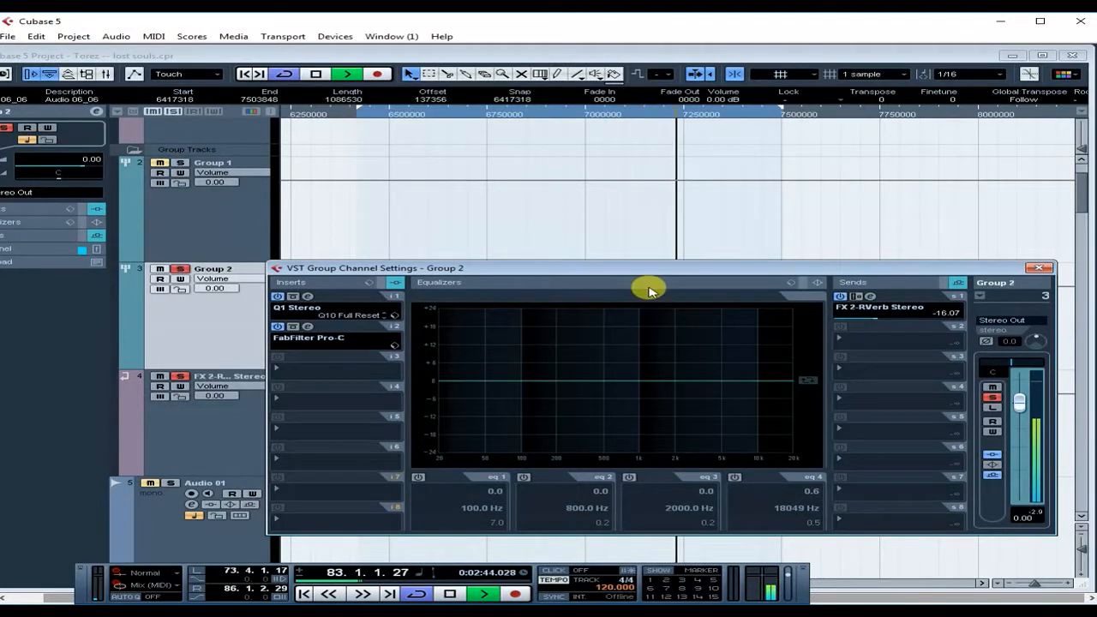
left_click(840, 297)
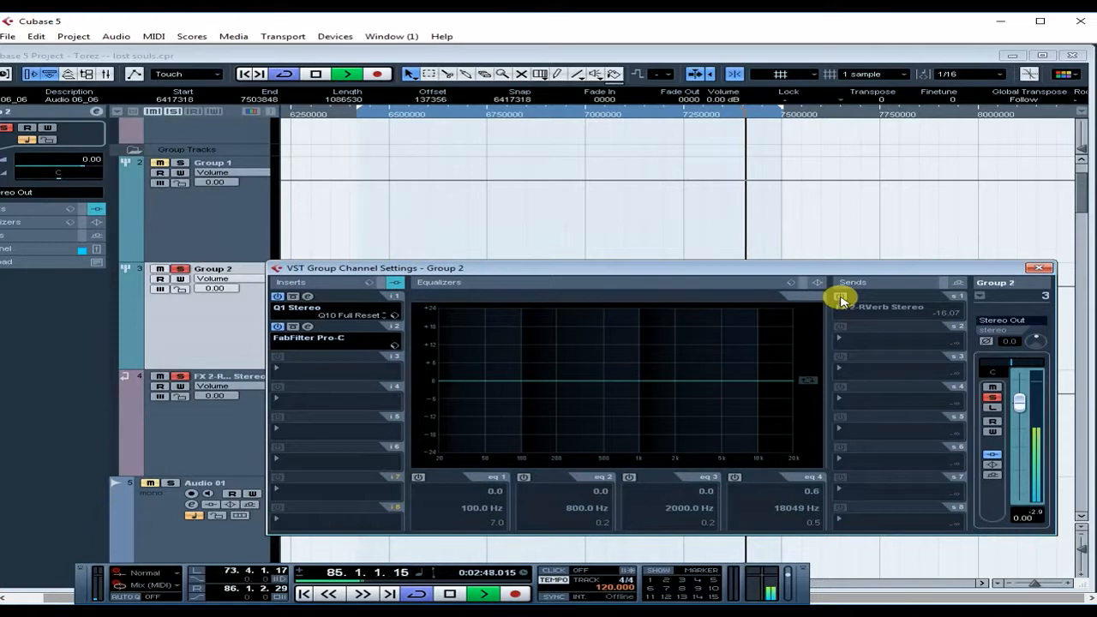
left_click(840, 296)
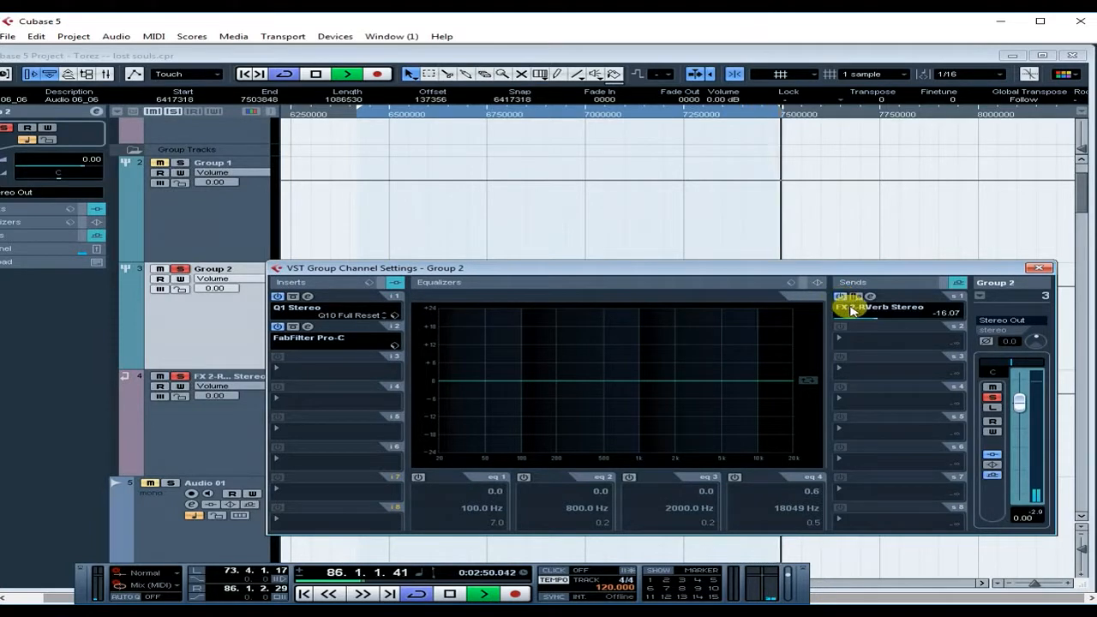
left_click(316, 75)
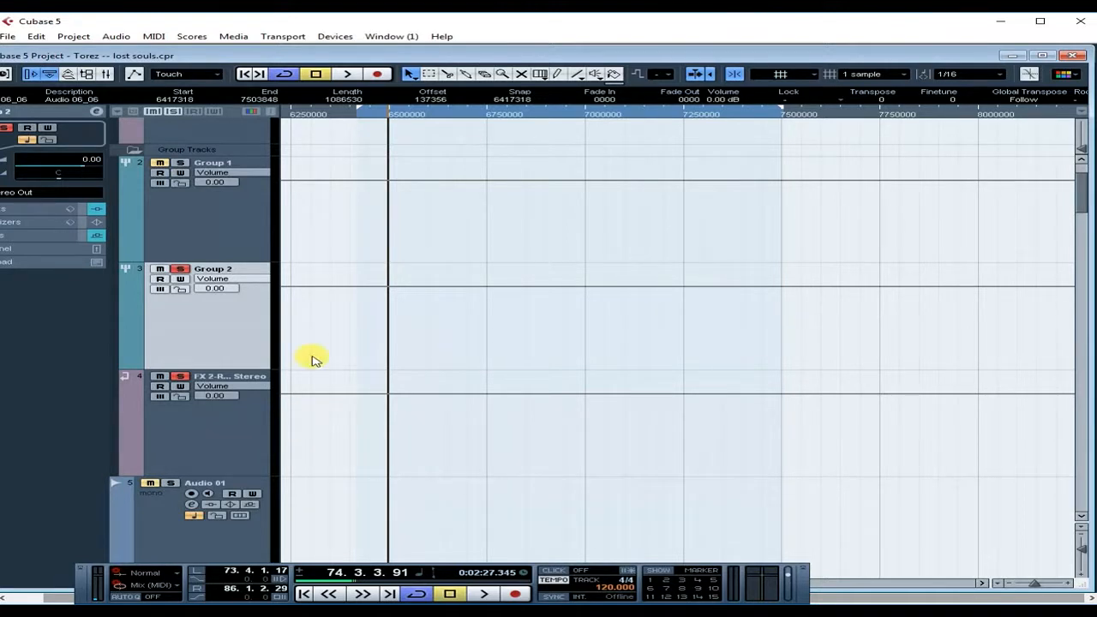
left_click(350, 75)
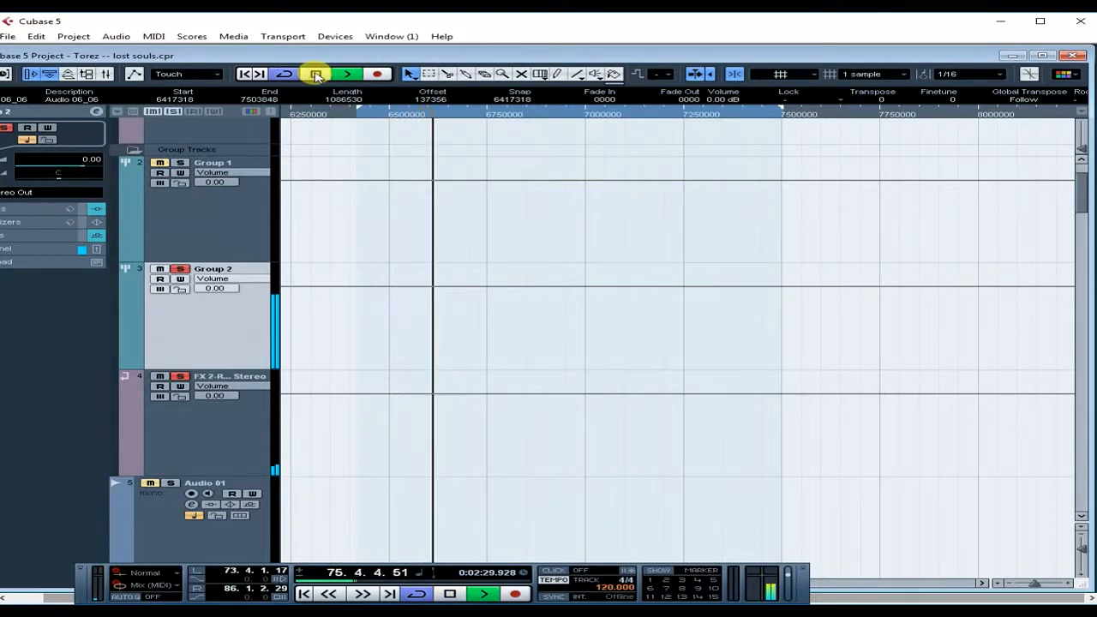
- Stop playback and open the FX 2-RVerb Stereo channel settings
left_click(316, 74)
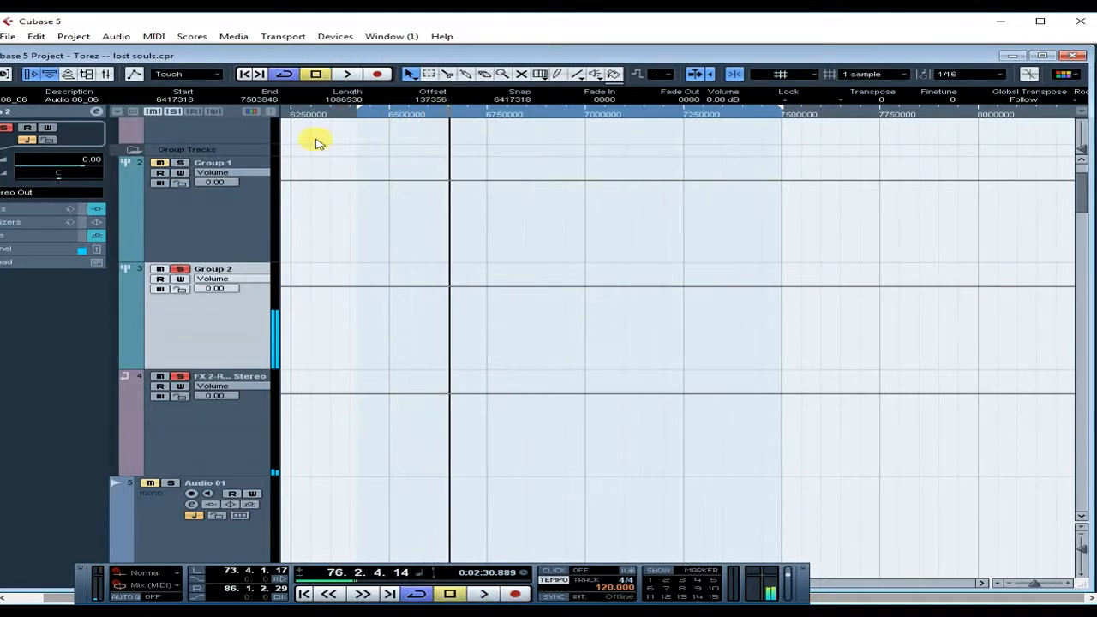
left_click(207, 437)
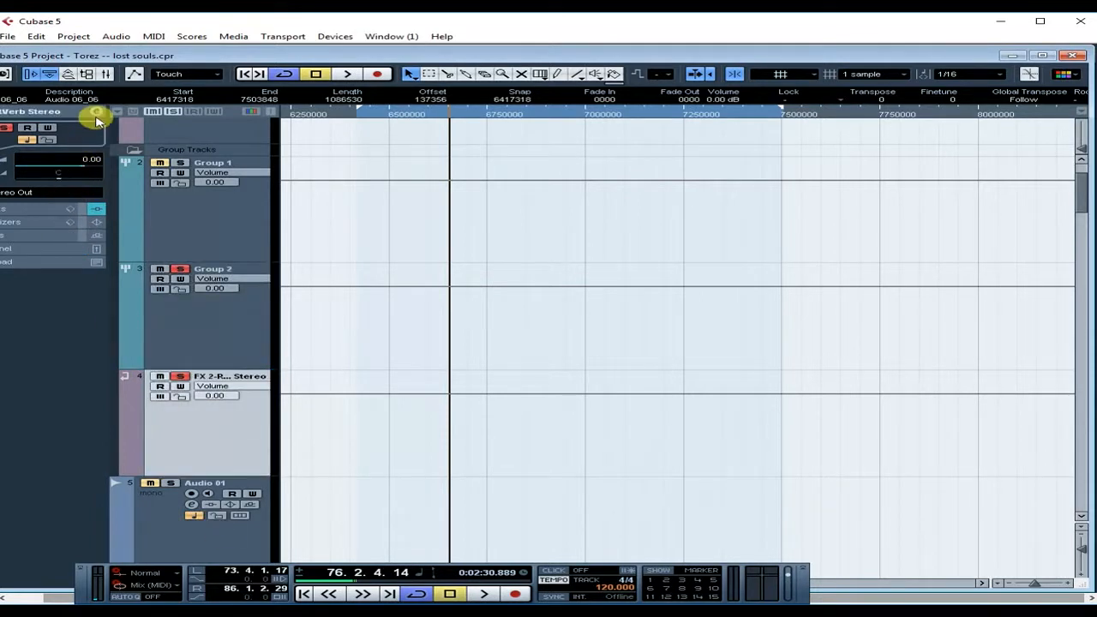
left_click(96, 112)
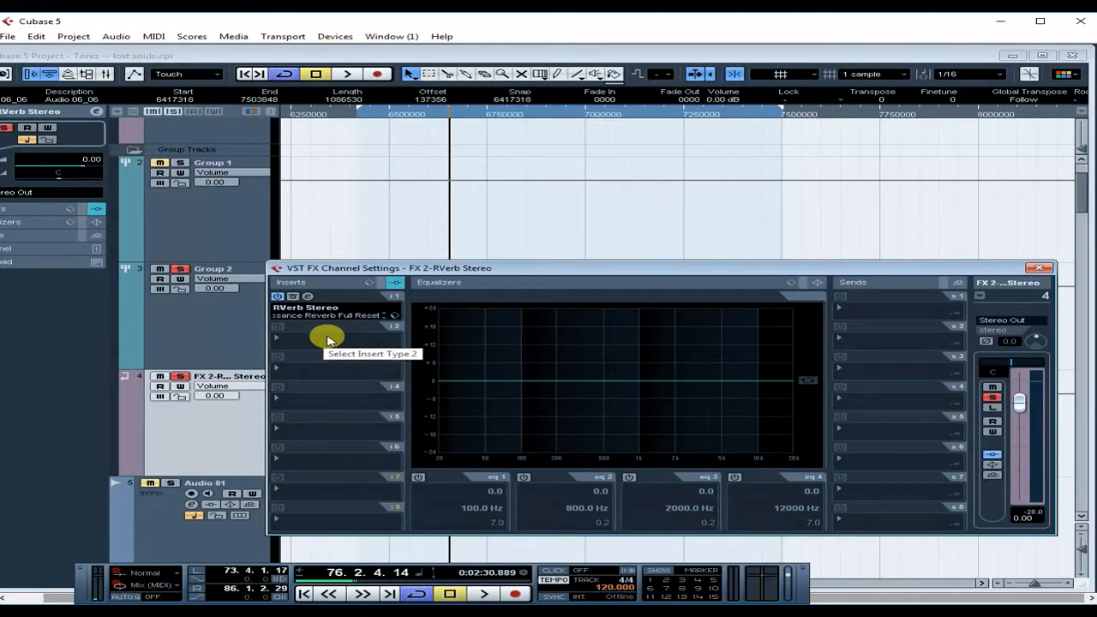
- Load a Dynamics Compressor into the FX 2 channel's second insert slot
left_click(328, 340)
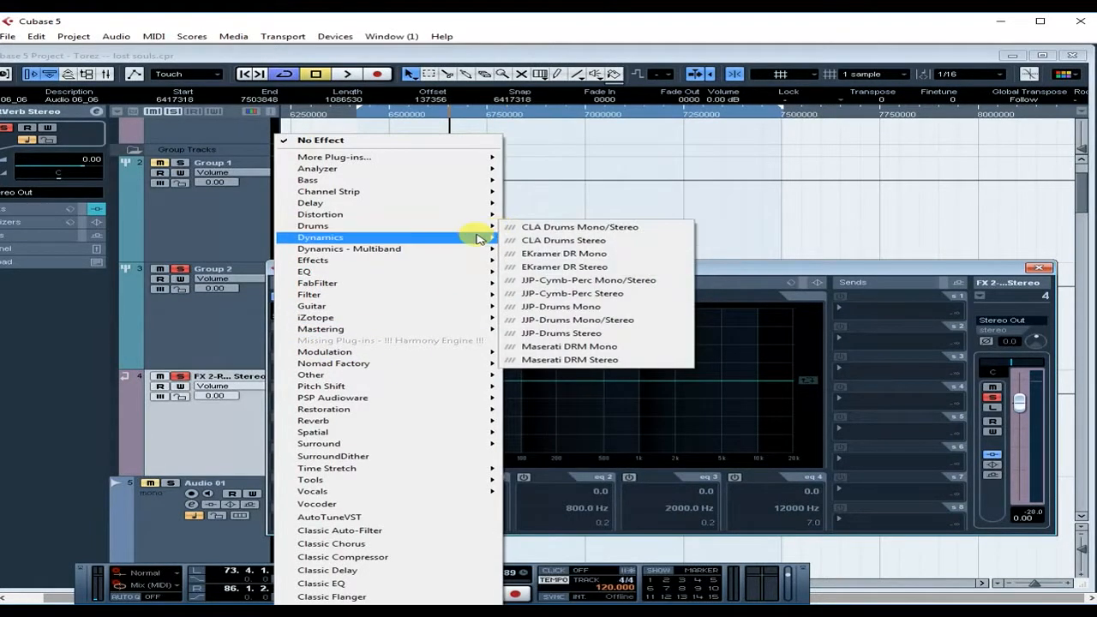
mouse_move(479, 238)
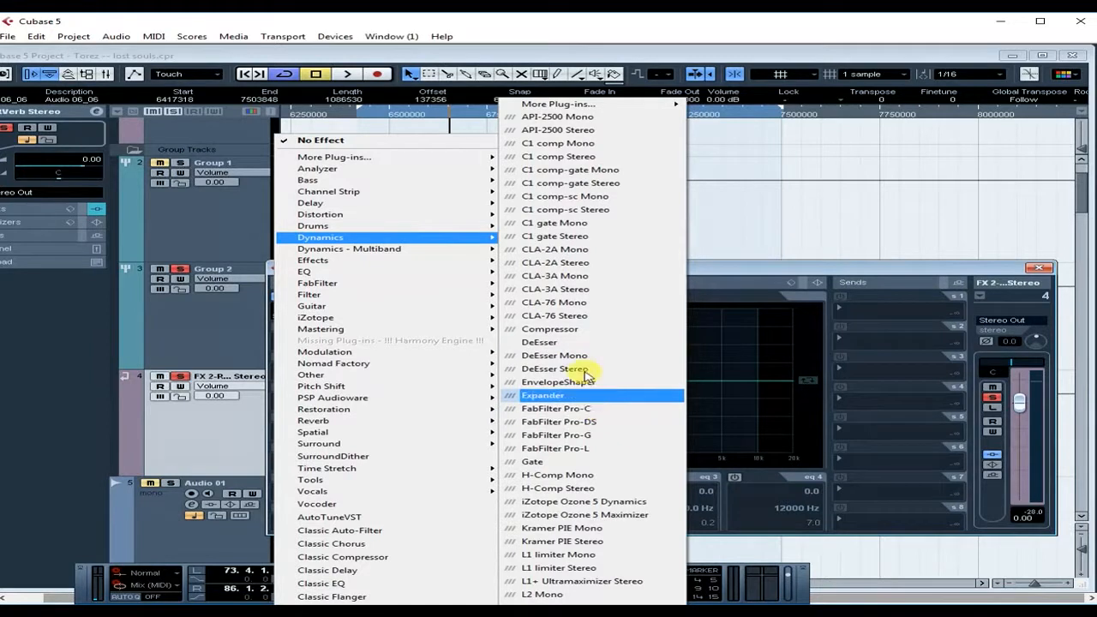
left_click(592, 329)
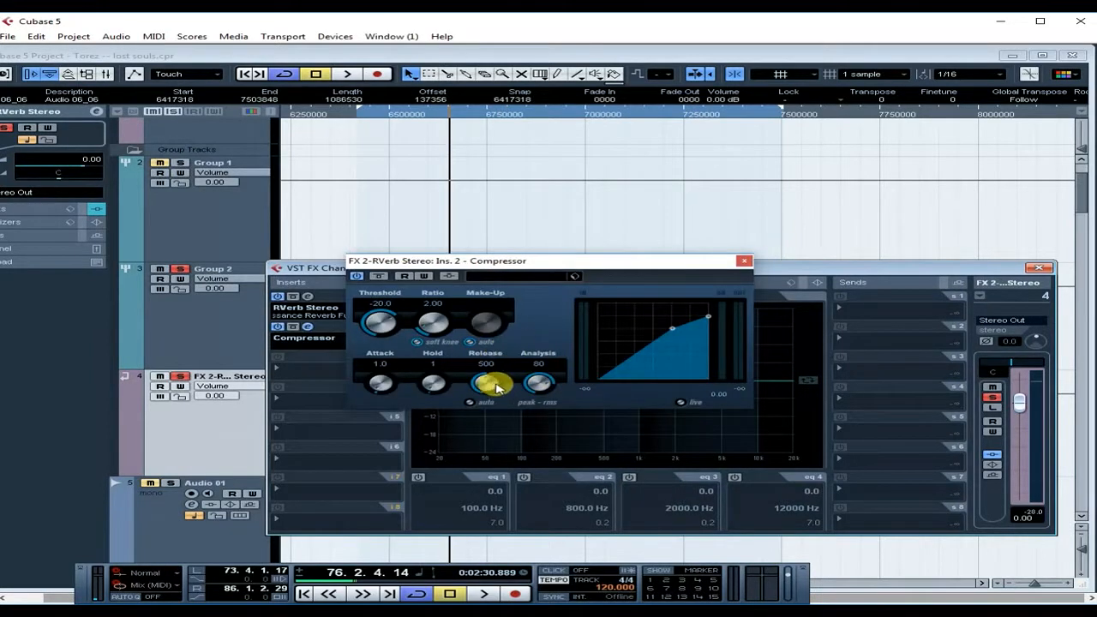
- Set the Compressor to auto release, Make-Up auto off, Analysis 0 and Attack 9.5, then start playback
left_click(469, 402)
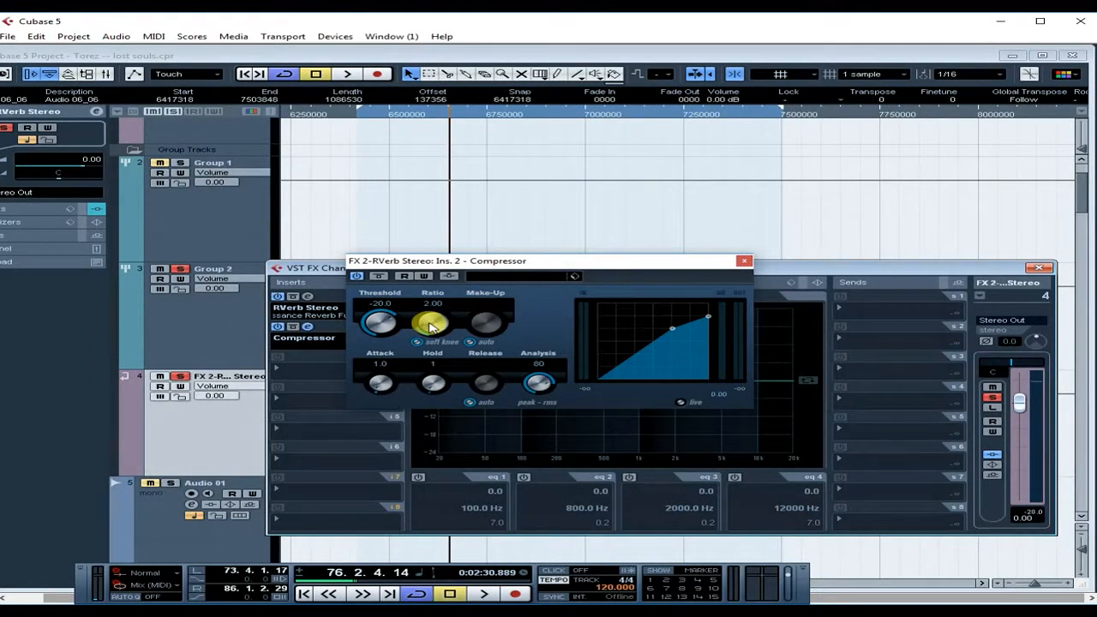
left_click(470, 343)
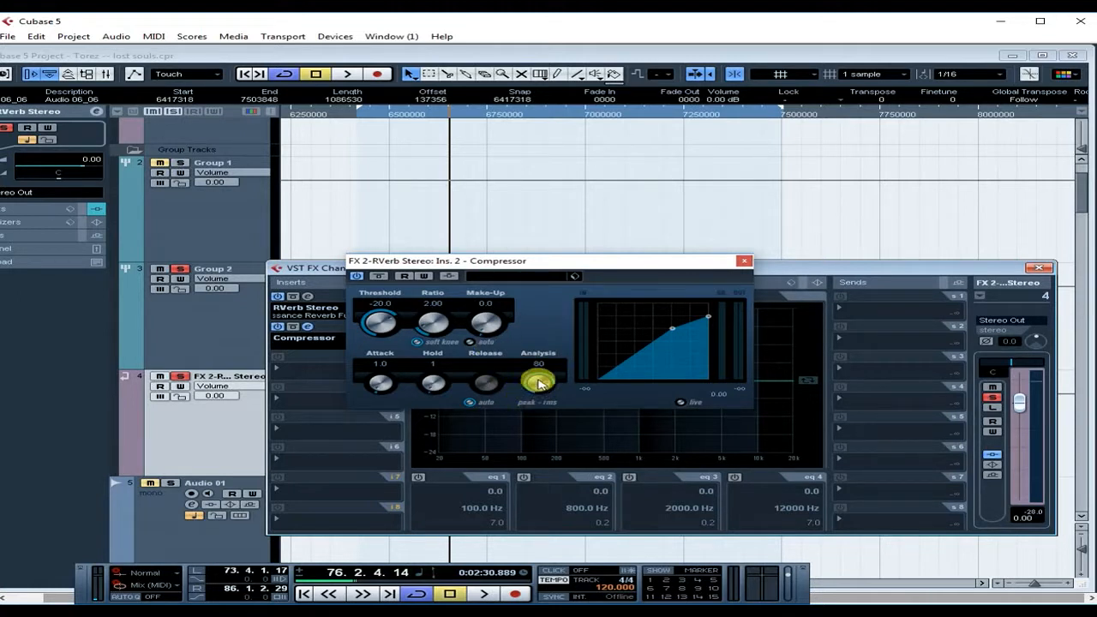
left_click_drag(539, 383, 532, 507)
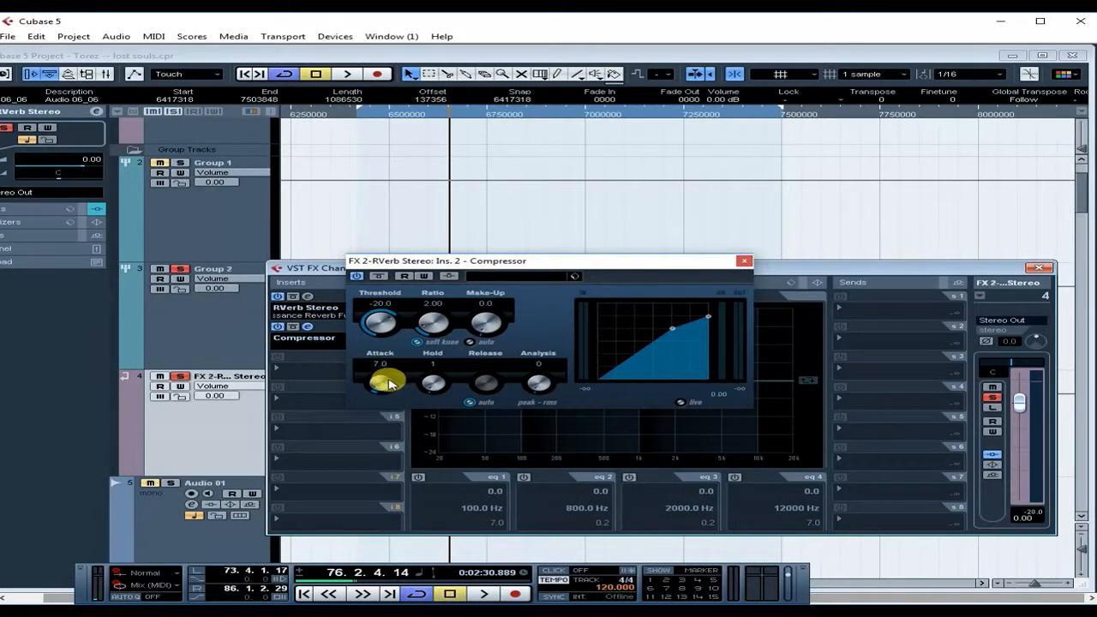
mouse_move(390, 381)
left_mouse_down()
mouse_move(396, 373)
mouse_move(385, 387)
left_mouse_up()
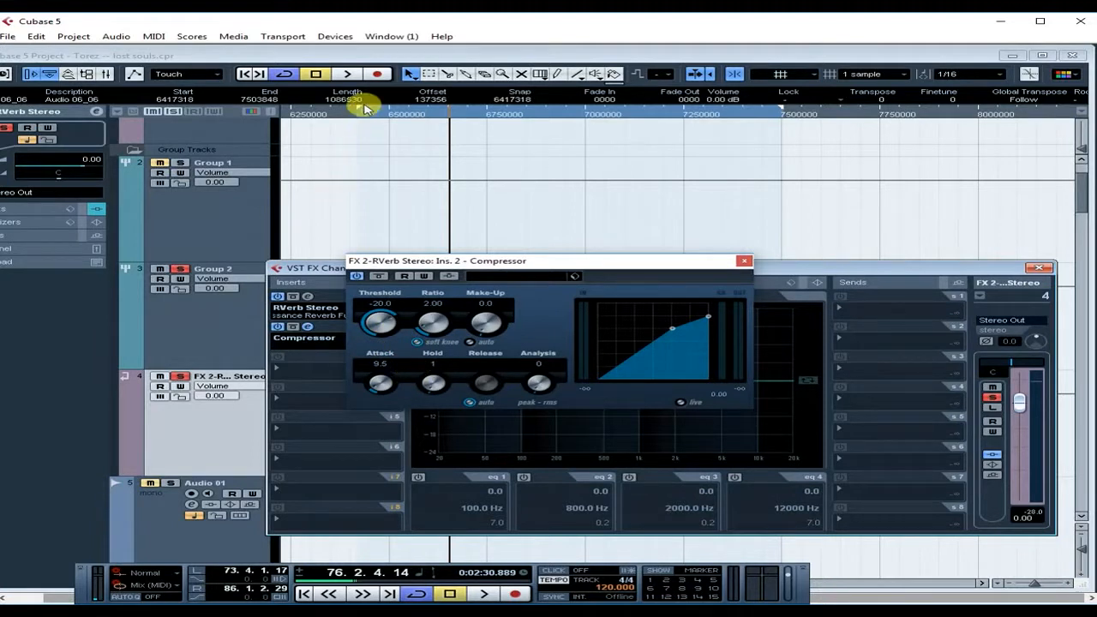
left_click(348, 75)
- Lower Compressor Threshold to -48.8, raise Make-Up to 6.6, stop playback and close the window
left_click_drag(380, 323, 379, 373)
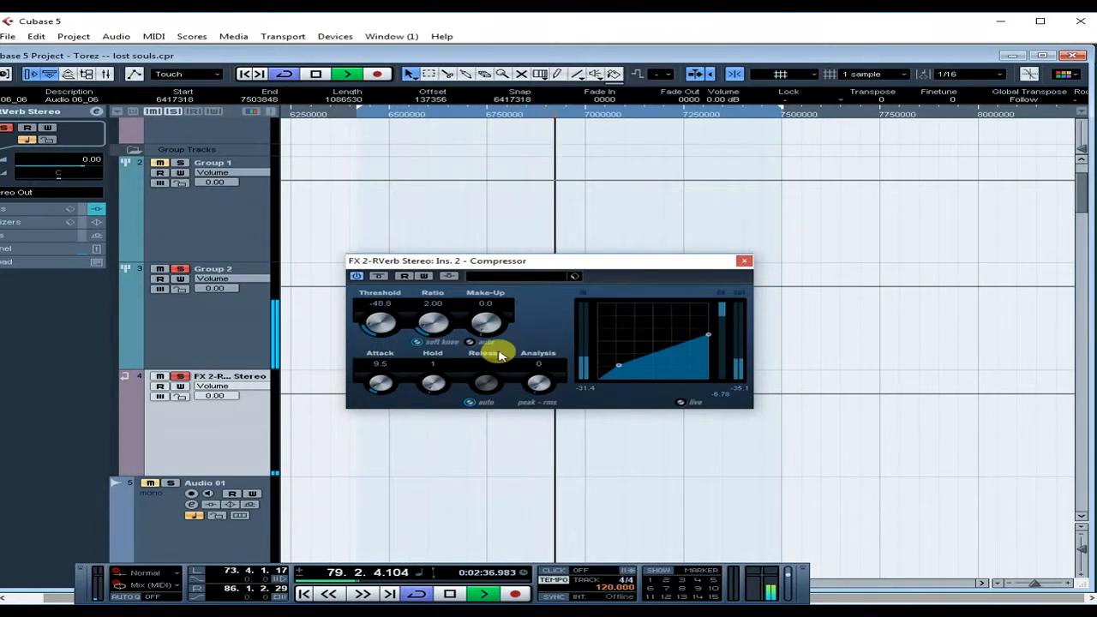
left_click_drag(490, 331, 470, 317)
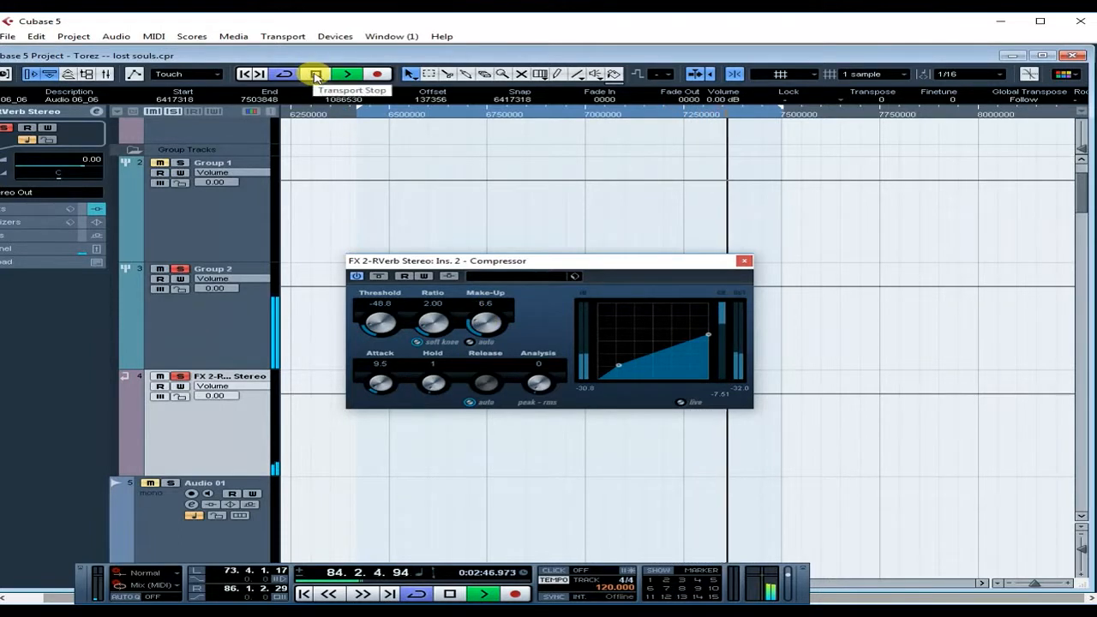
left_click(316, 74)
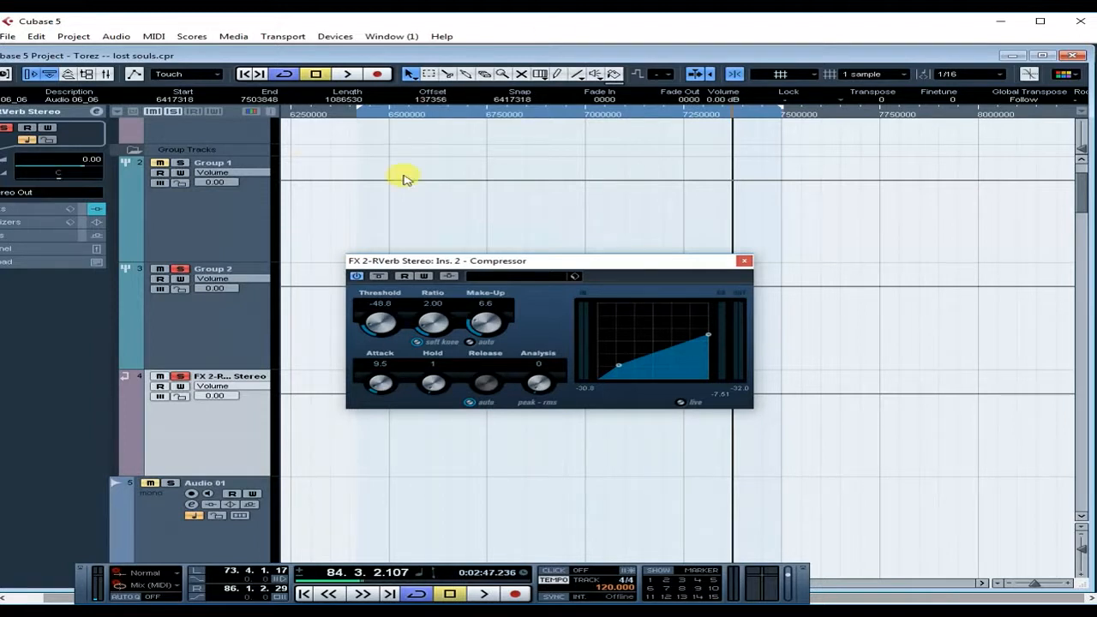
left_click(742, 262)
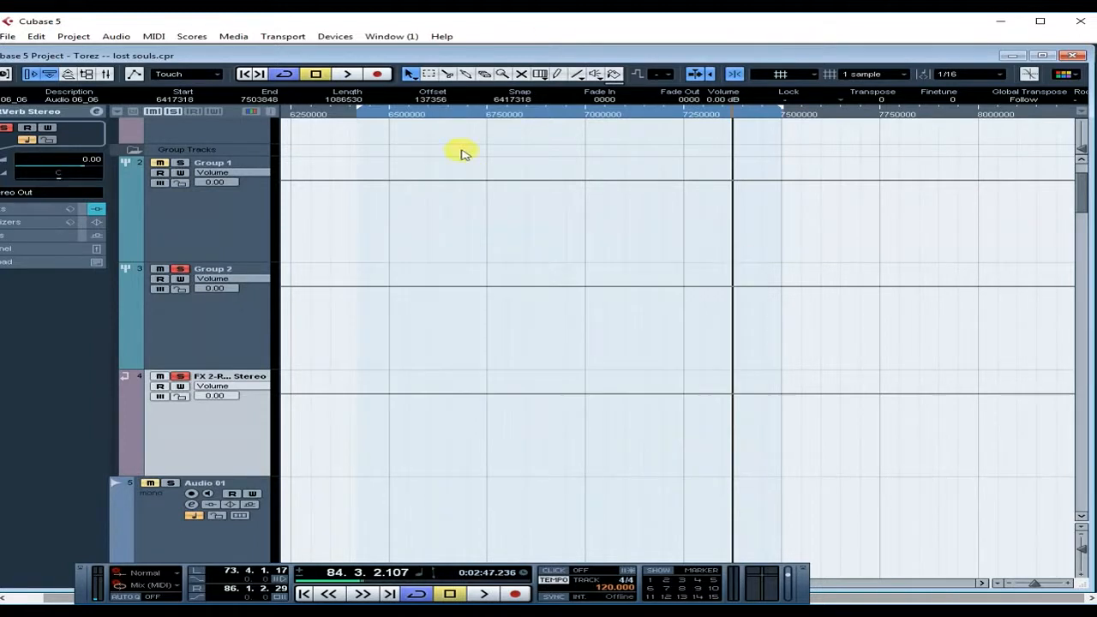
- Play briefly, return the playhead to bar 73, and select the Group 2 track
left_click(347, 74)
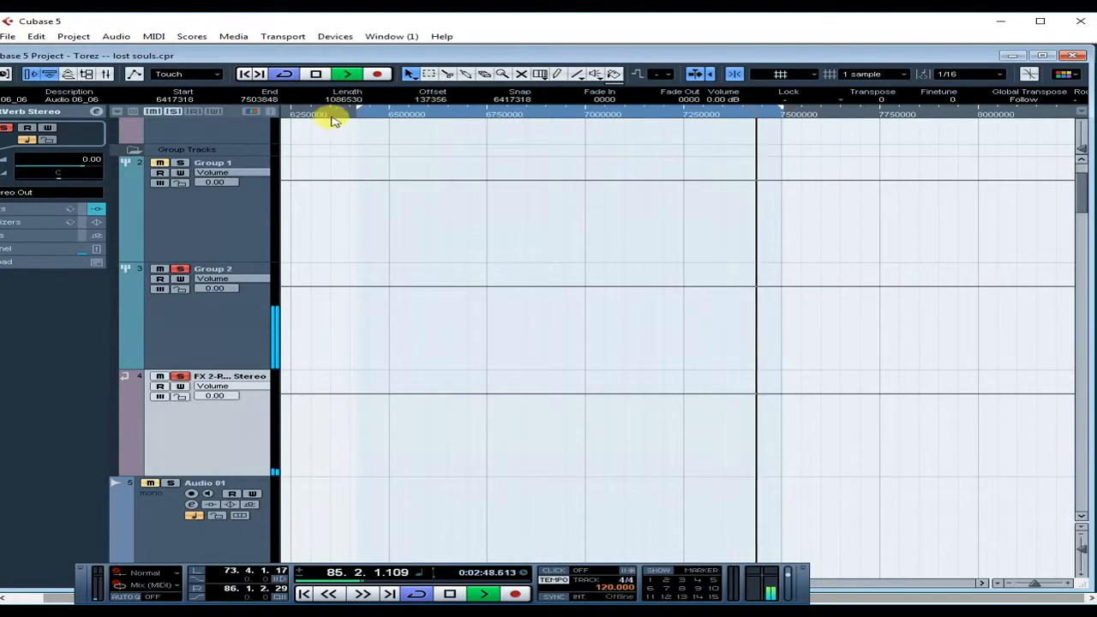
left_click(324, 75)
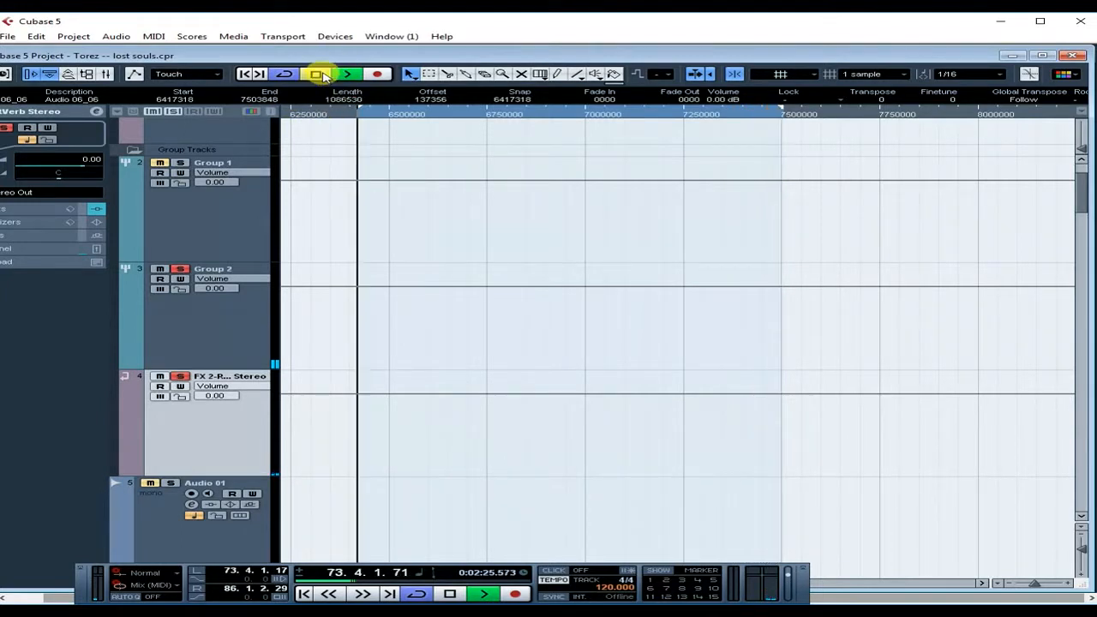
left_click(230, 332)
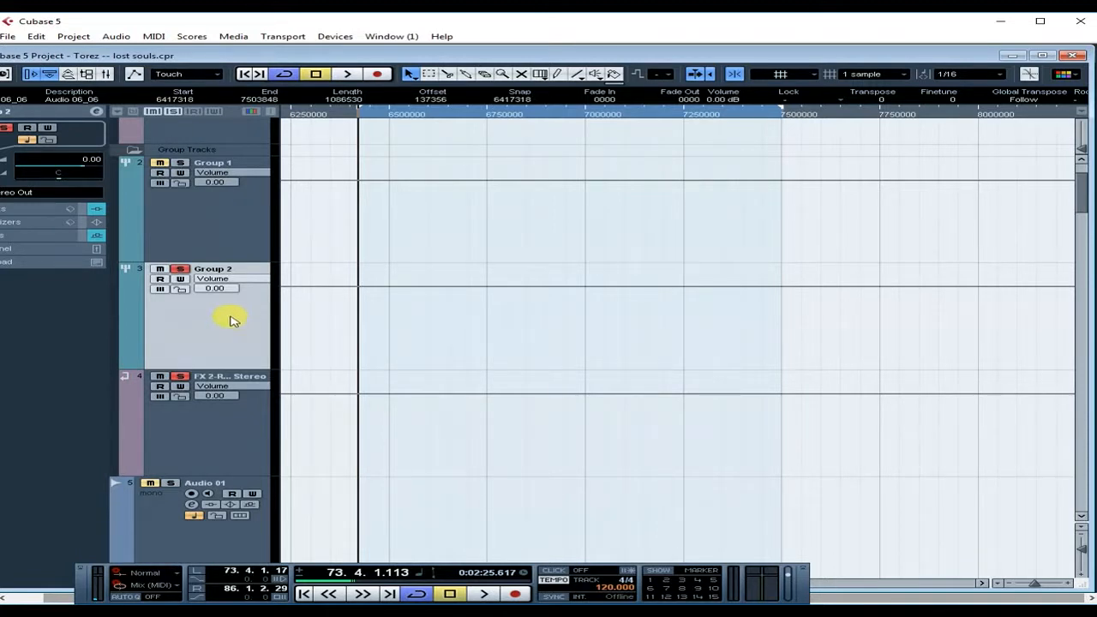
left_click(227, 420)
left_click(197, 339)
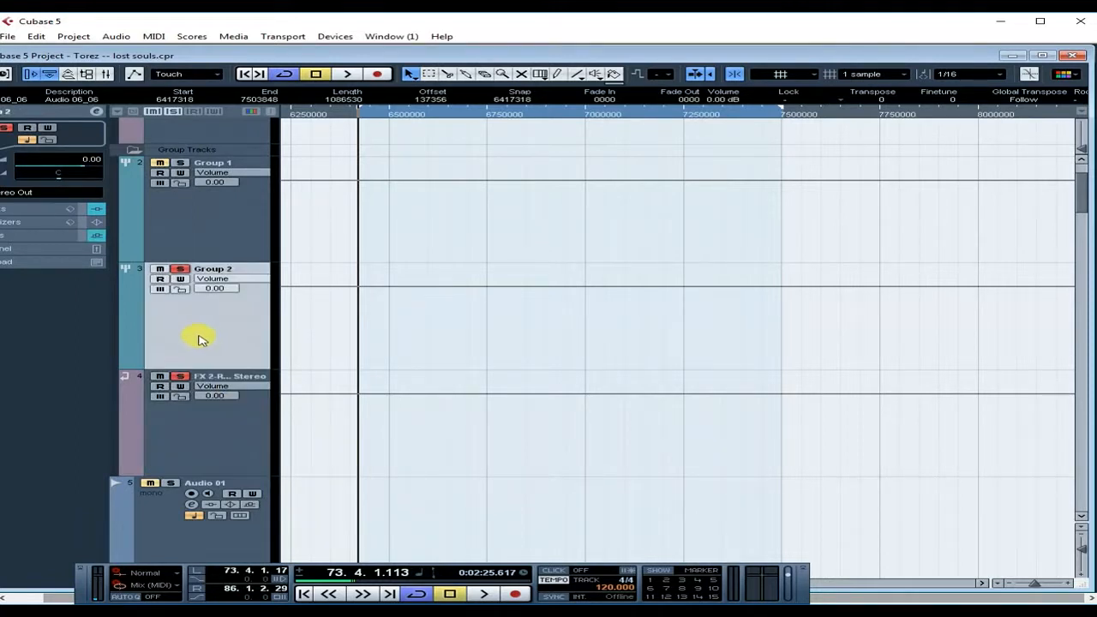
- Open Group 2's channel settings and the RVerb editor from its FX 2 send
left_click(96, 112)
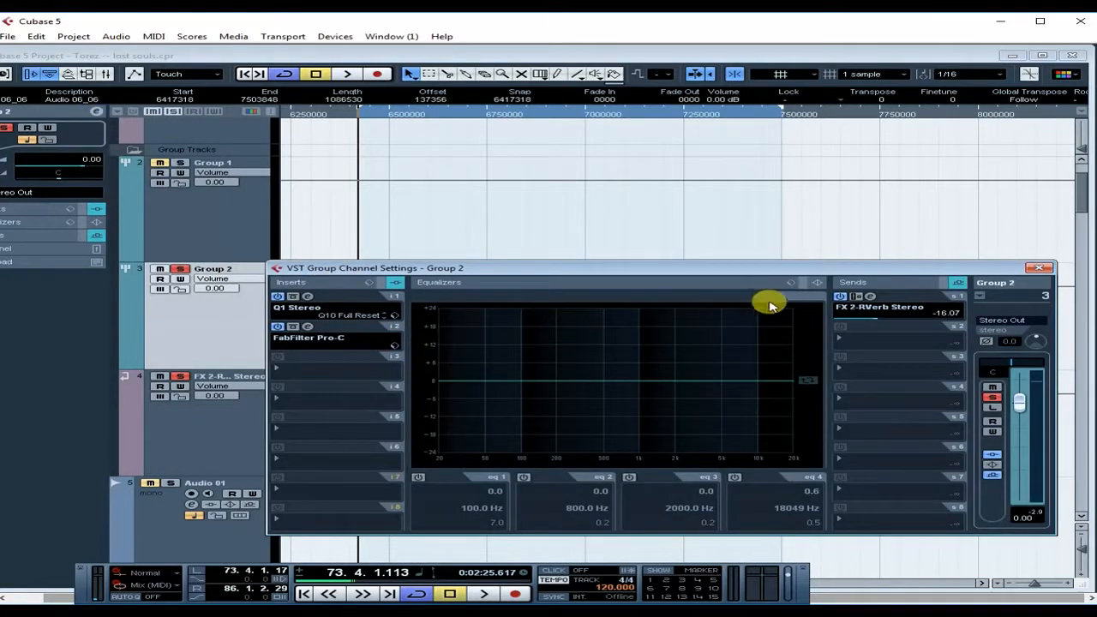
left_click(869, 296)
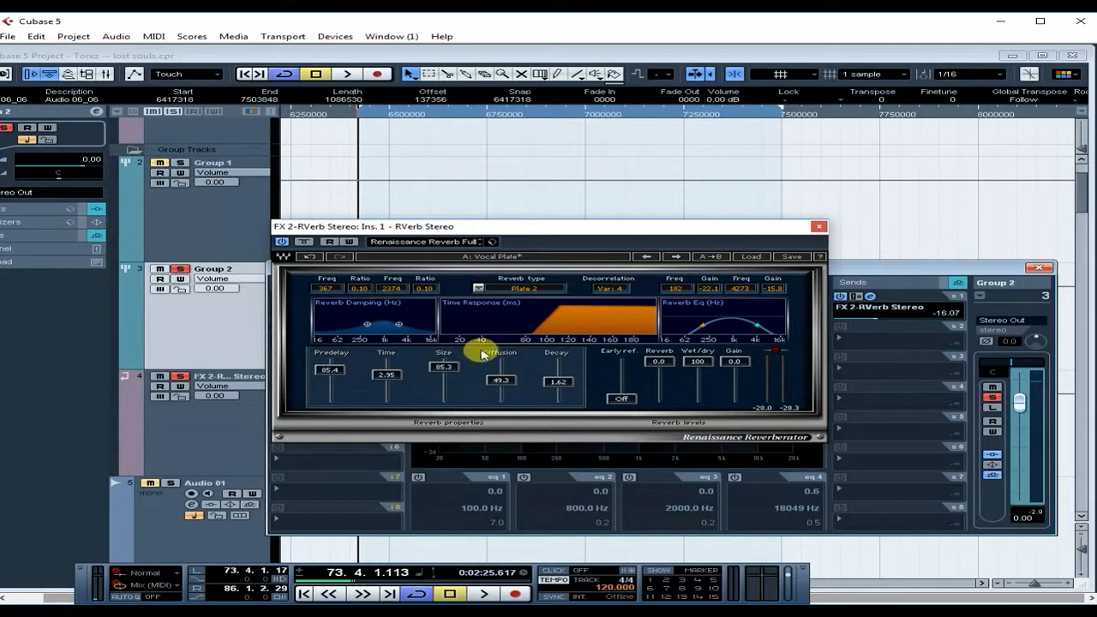
- Audition RVerb Diffusion values between 0 and 100 during playback, settling at 49.2
left_click(347, 74)
left_click_drag(502, 380, 502, 399)
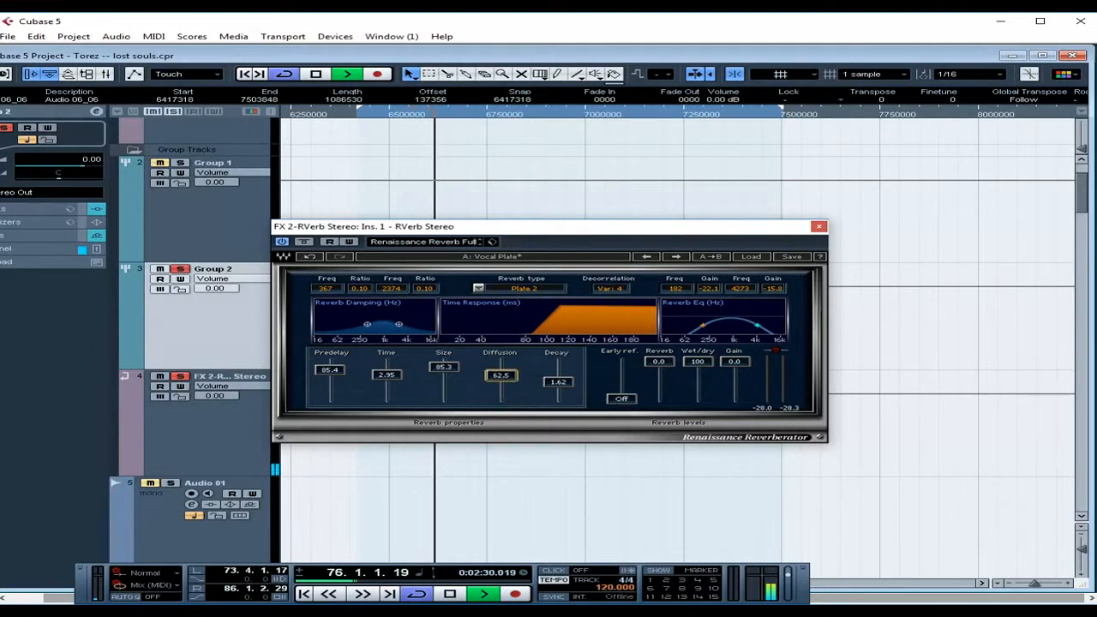
left_click_drag(502, 400, 512, 363)
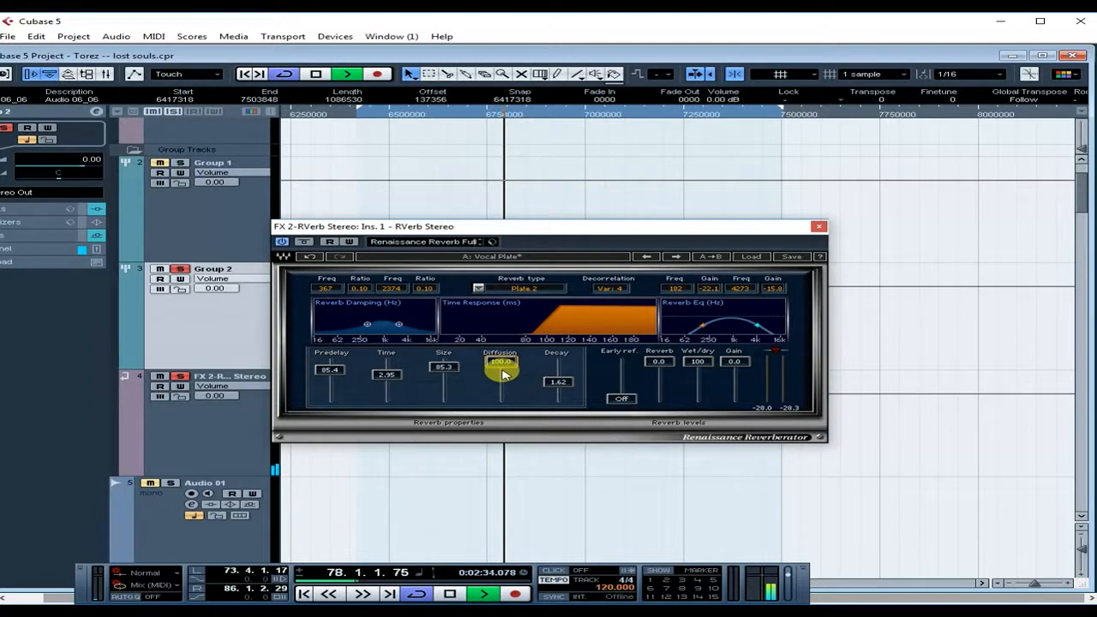
left_click_drag(500, 361, 503, 399)
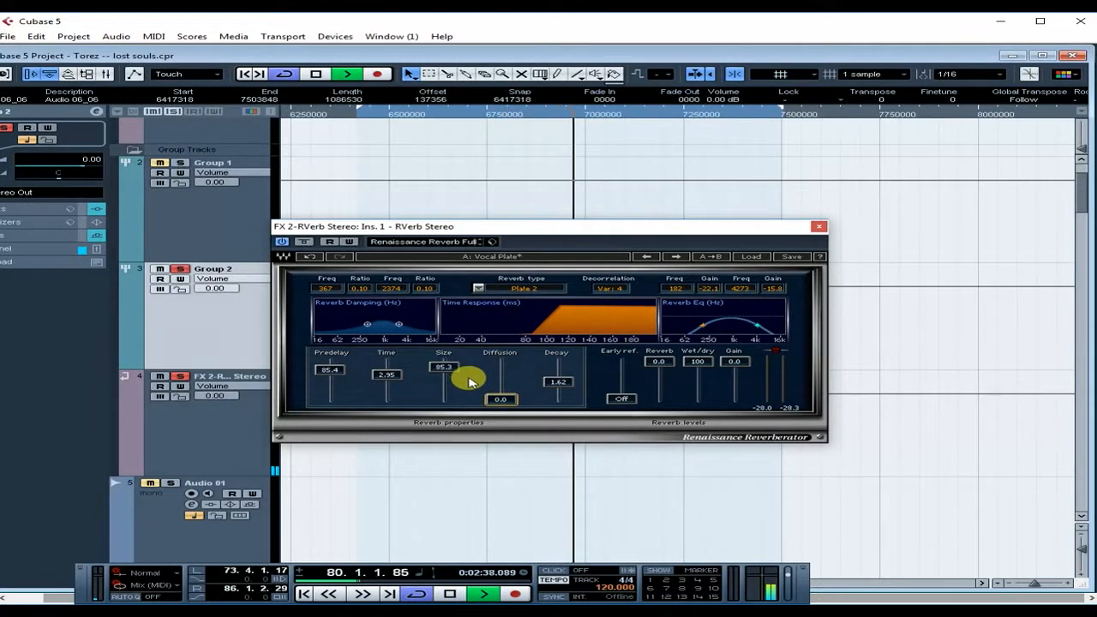
left_click_drag(502, 406, 503, 361)
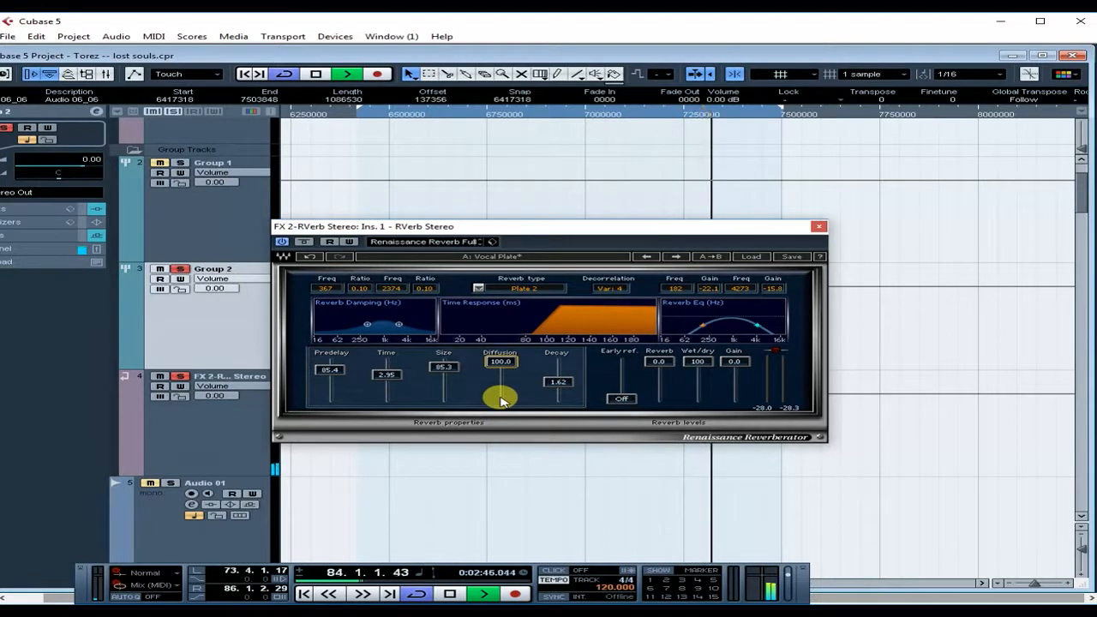
key("space")
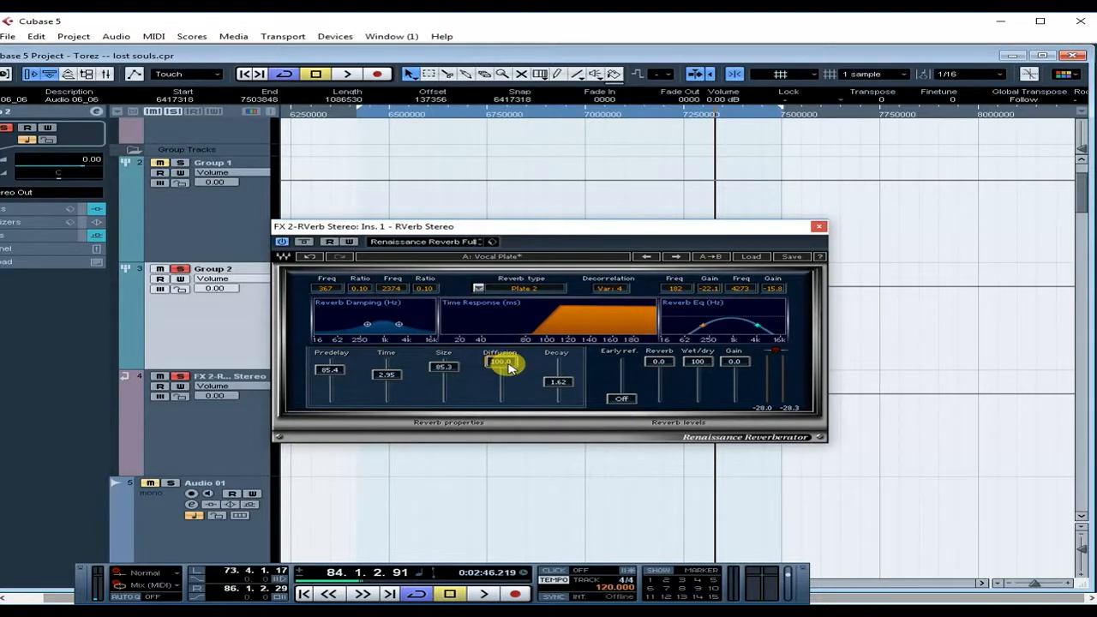
key("space")
mouse_move(513, 365)
left_mouse_down()
mouse_move(512, 396)
mouse_move(507, 368)
left_mouse_up()
key("space")
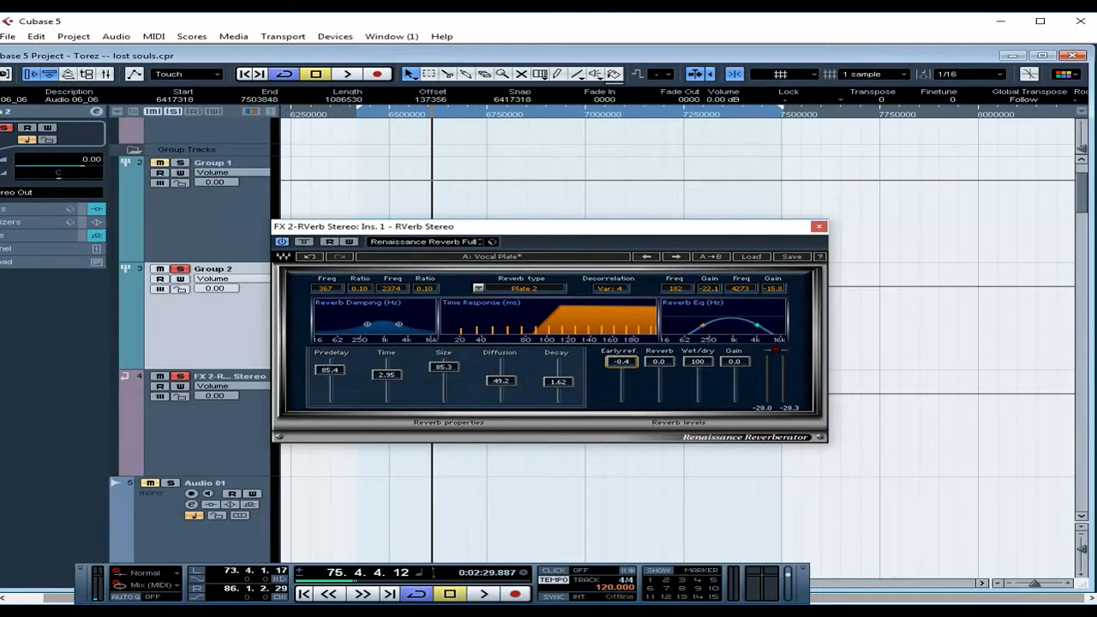
- Bring the Renaissance Reverberator's Early ref. fader fully down to Off
left_click_drag(621, 371, 621, 399)
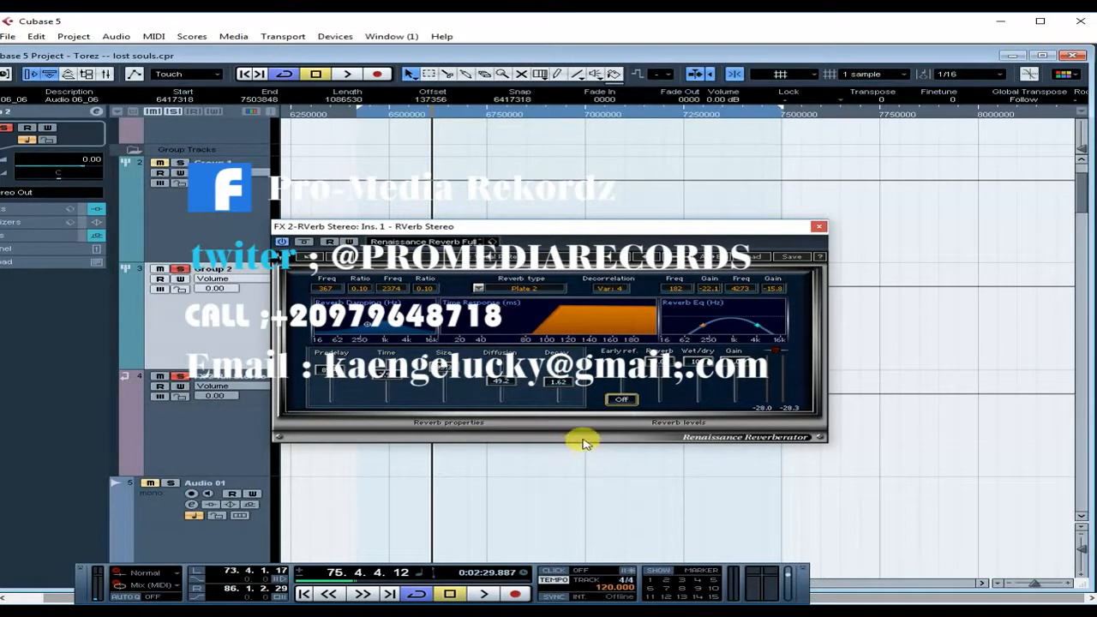
- Audition the finished reverb from bar 75 to about bar 78, then stop
left_click(347, 74)
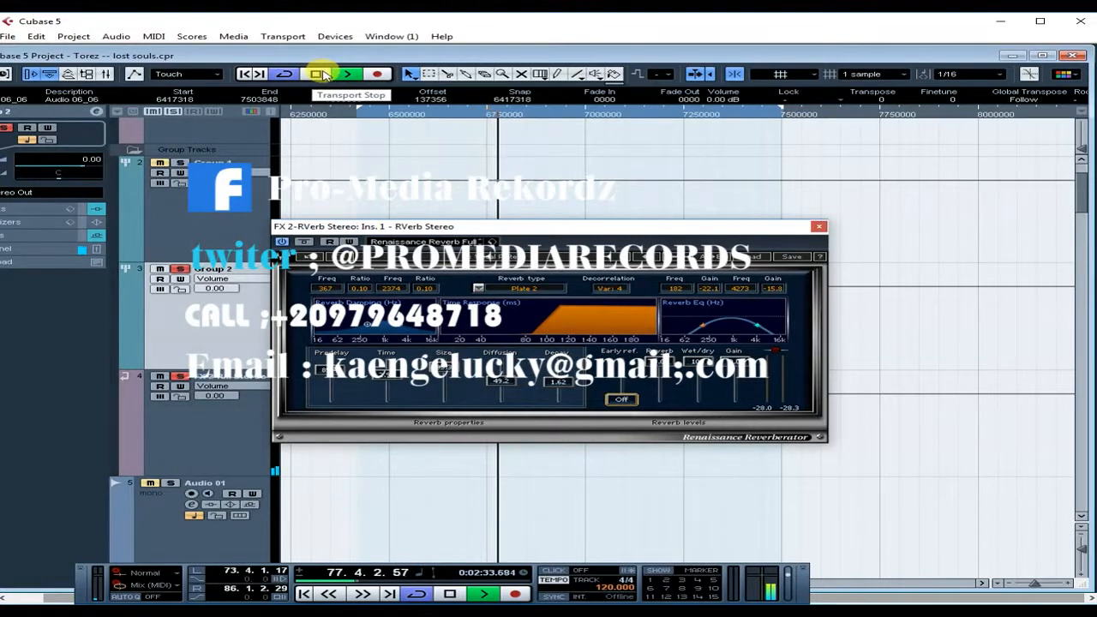
left_click(319, 76)
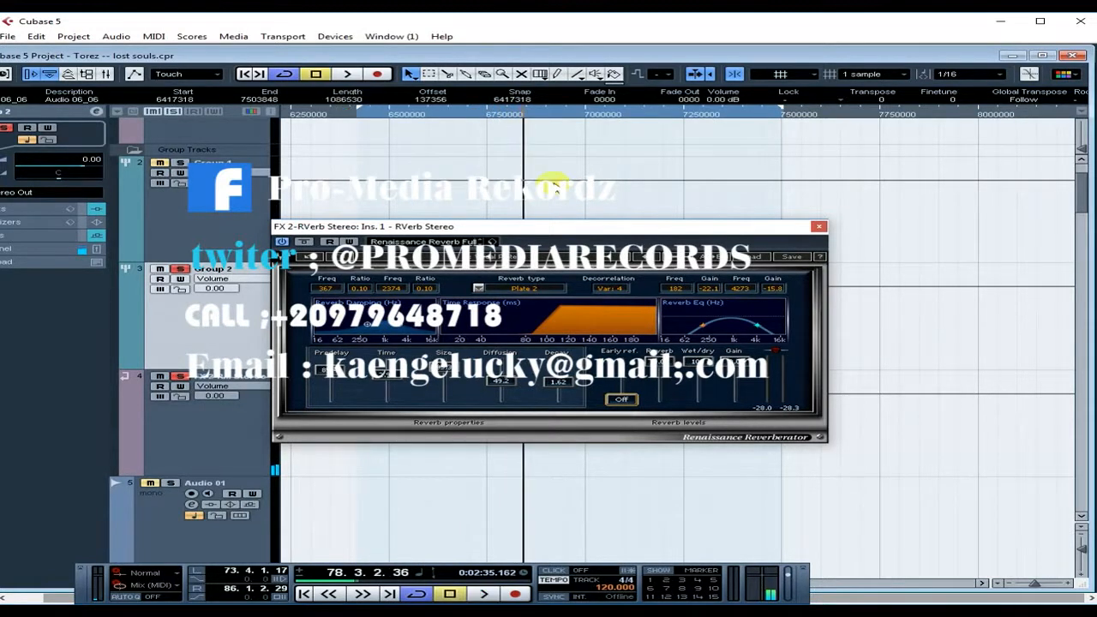